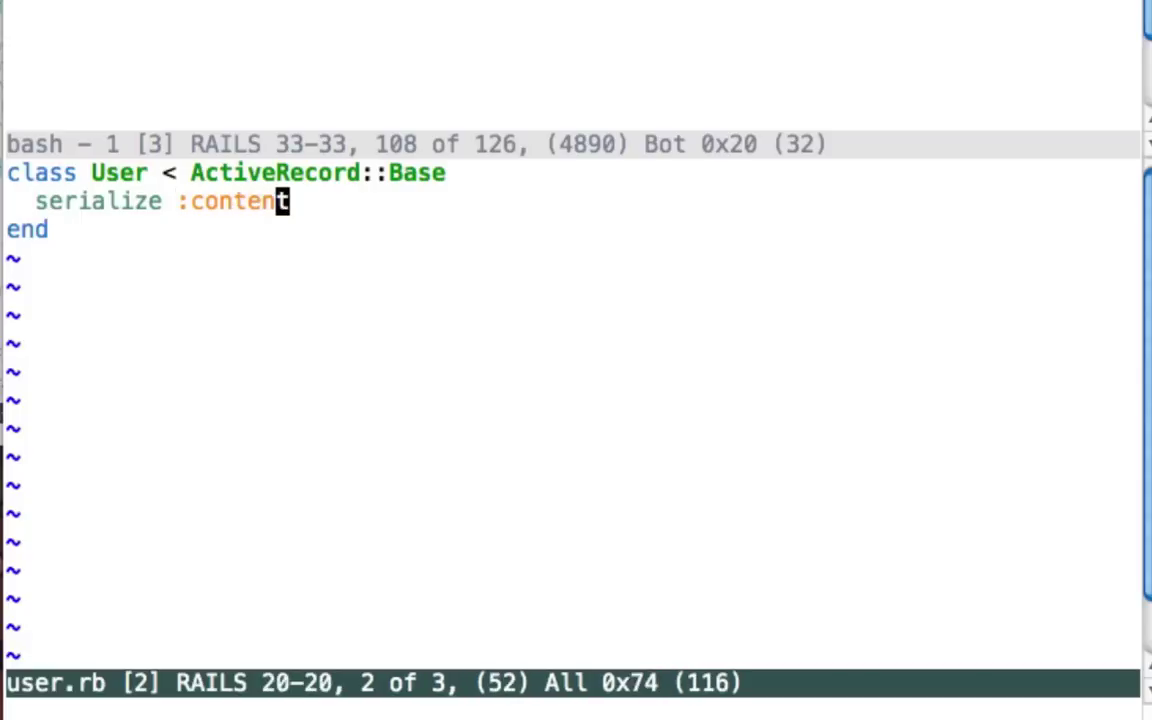
Step: Leave the serialize line in user.rb and maximize the bash split above it
key("h")
key("h")
key("h")
key("h")
key("h")
key("h")
key("h")
key("h")
key("h")
key("h")
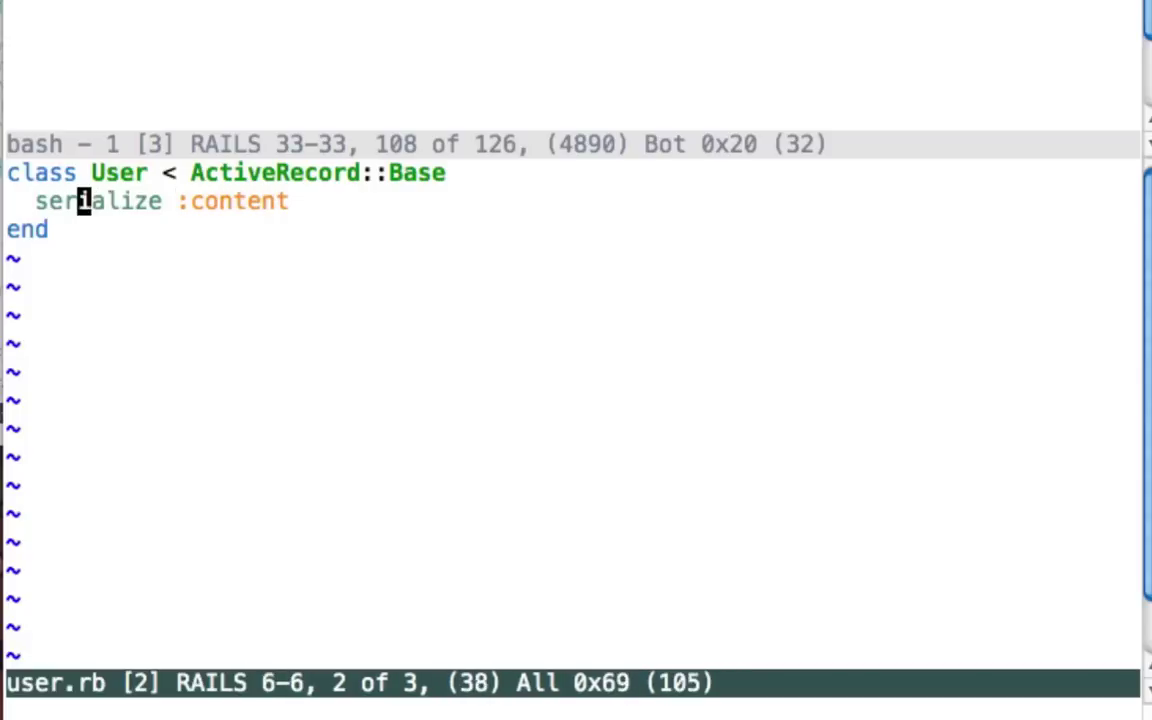
key("h")
key("h")
key("h")
key("ctrl+w")
key("k")
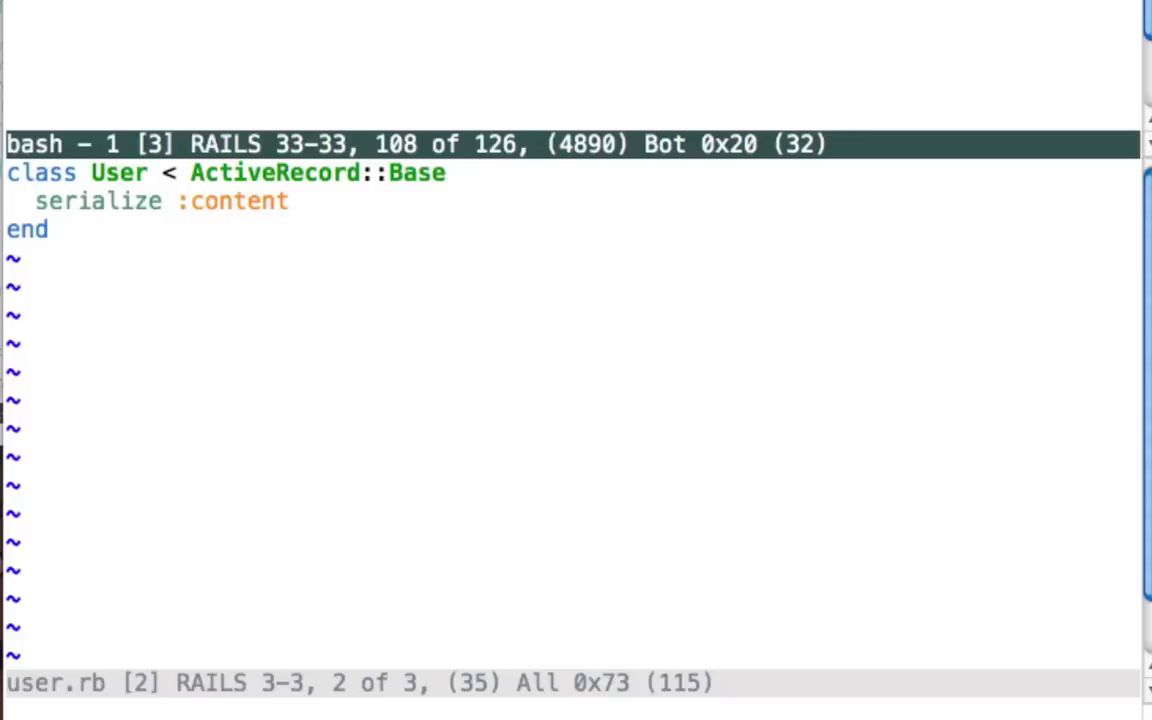
Step: In the Rails console, create, save and reload a User with content %w{a b c d}, then show its content
key("ctrl+r")
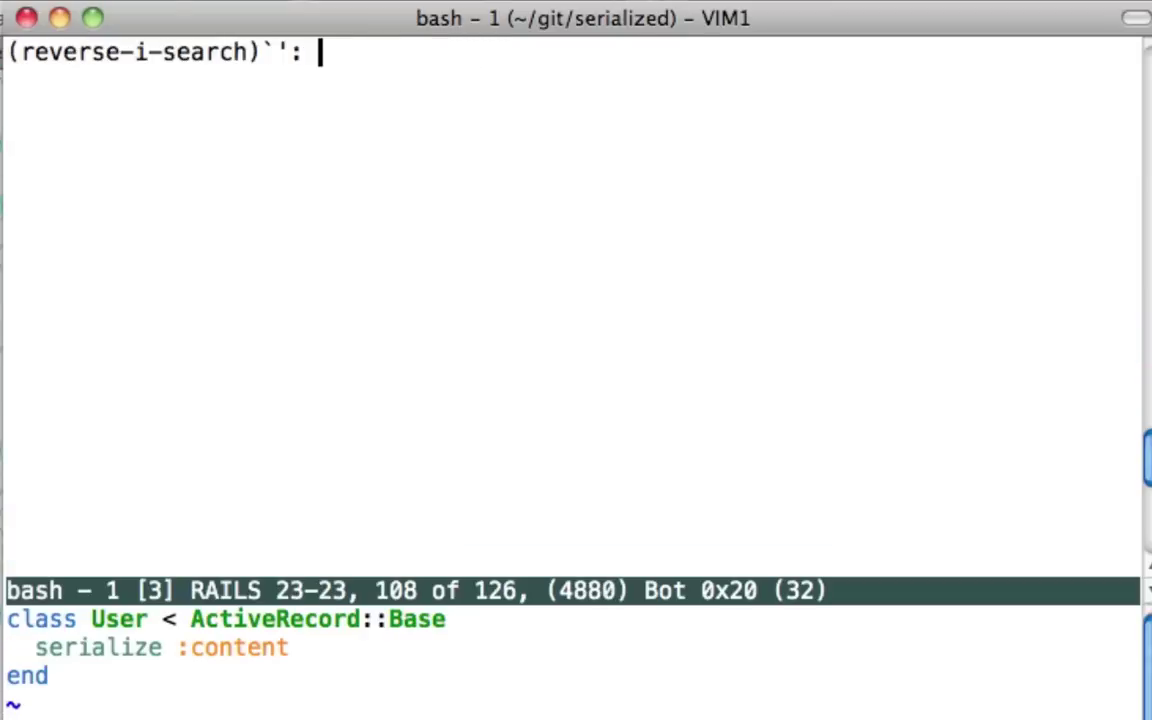
type("cons")
key("Return")
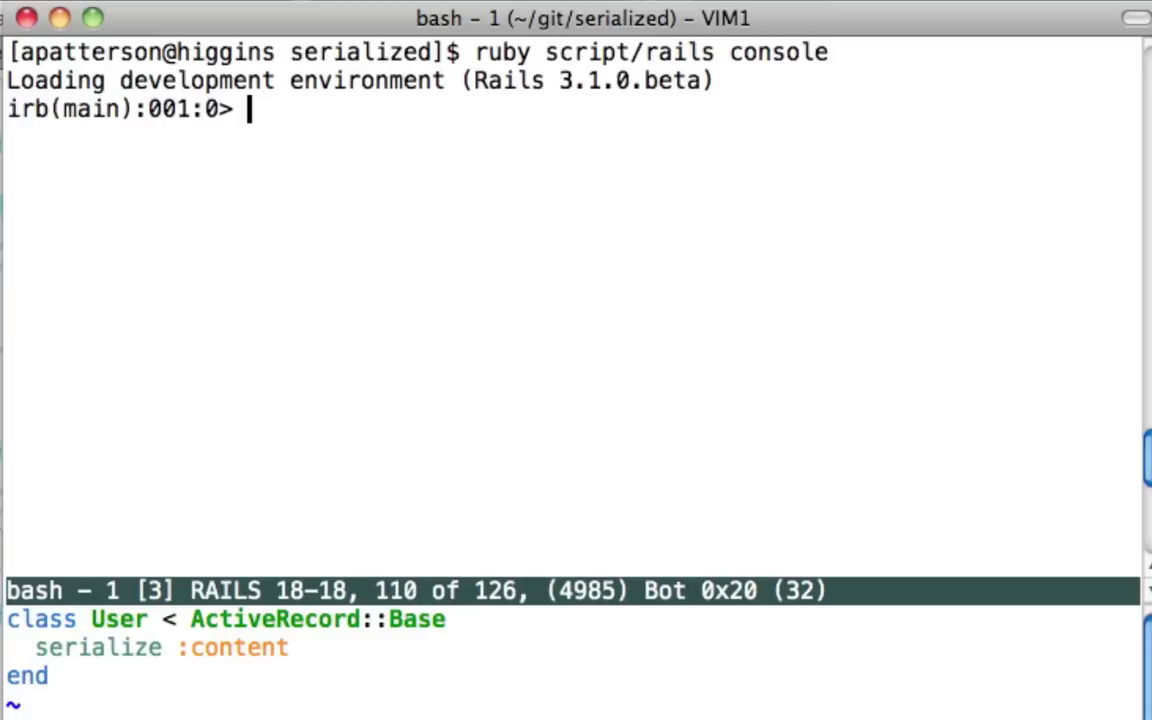
type("u = User.new")
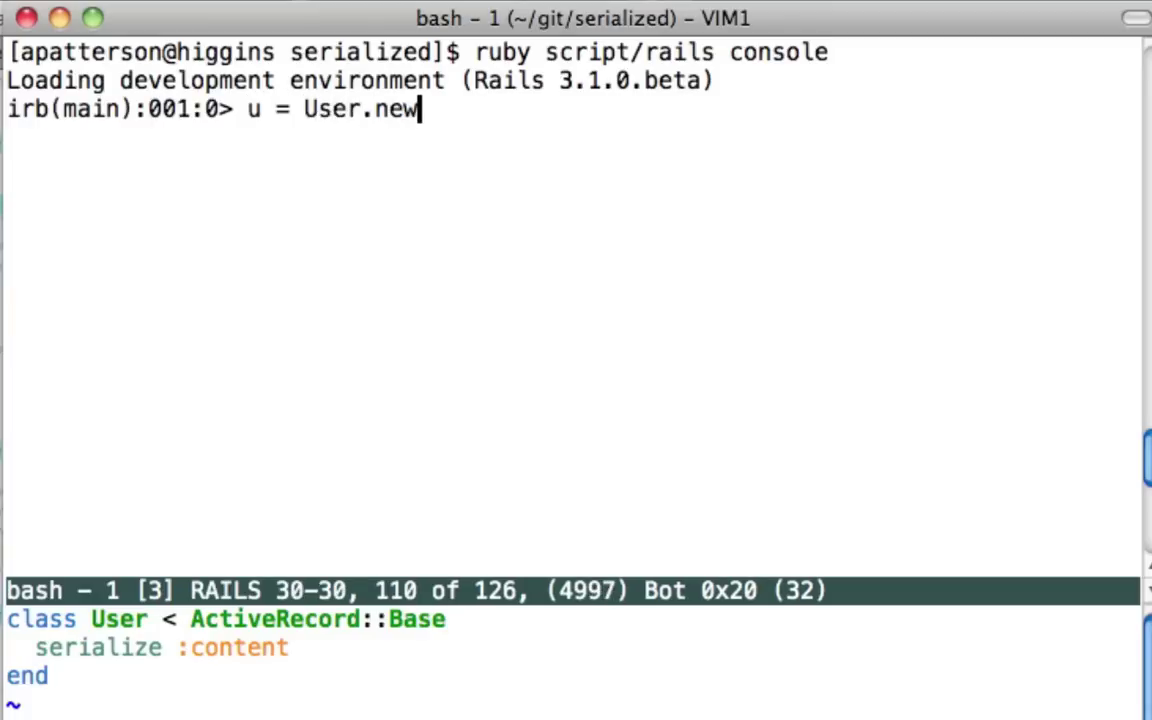
type("(:content =")
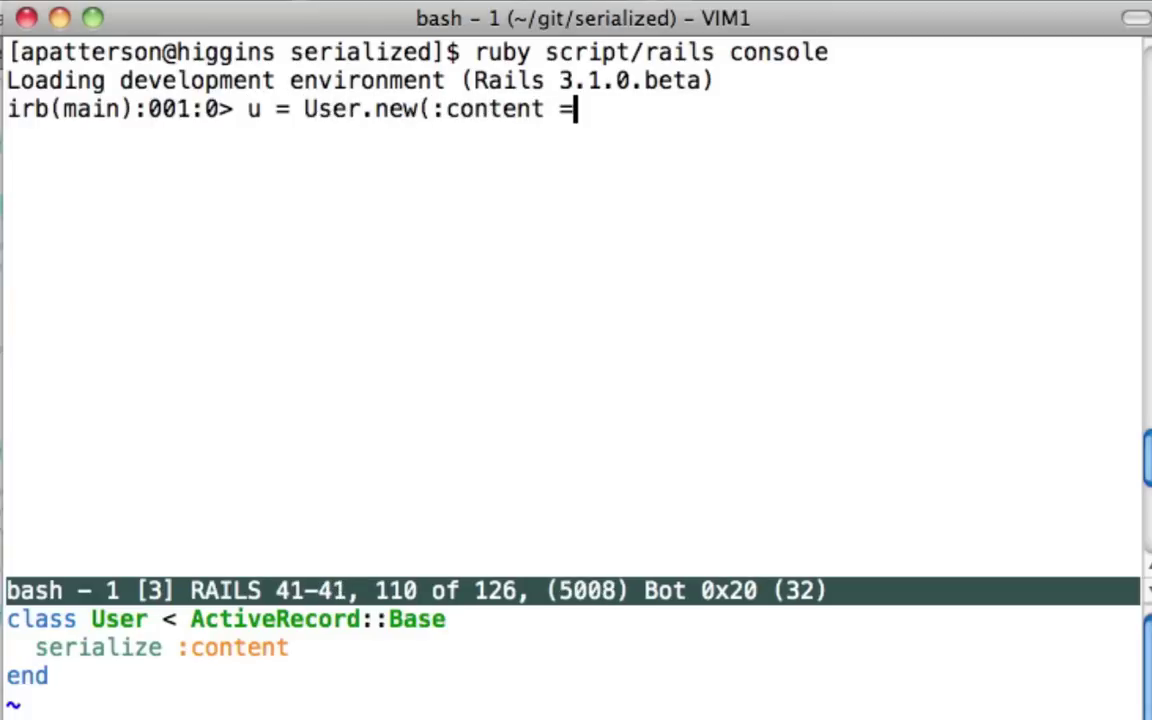
type("> %w{ a b ")
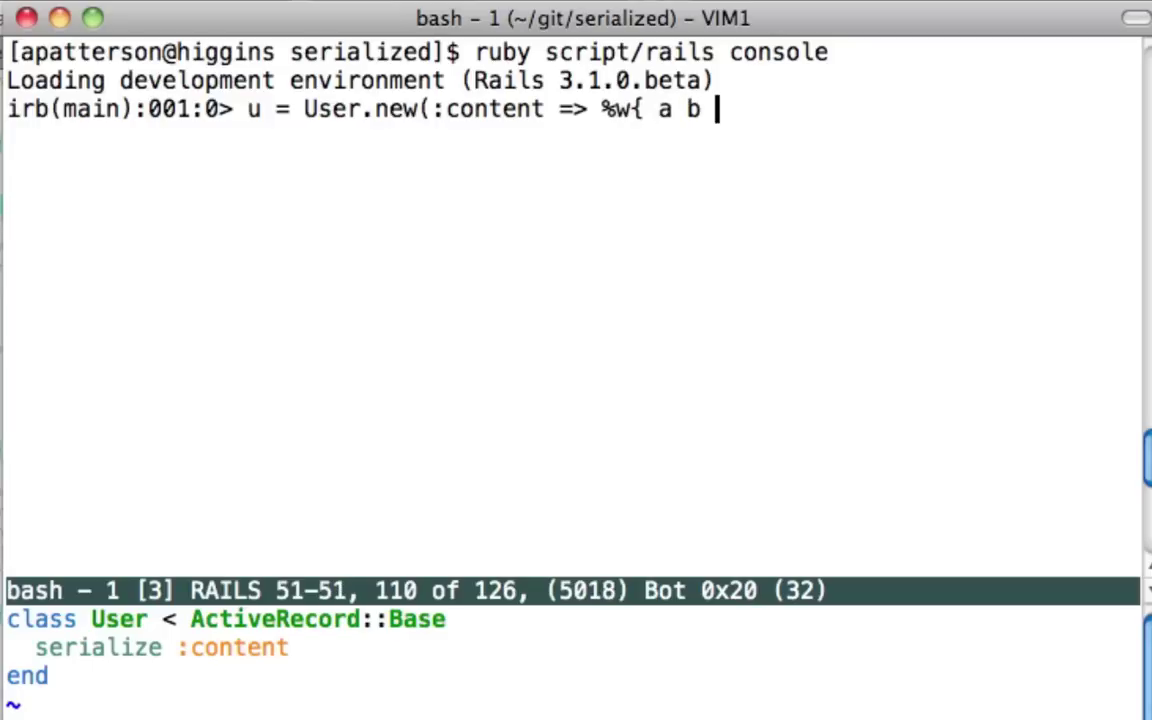
type("c d })")
key("Return")
type("u")
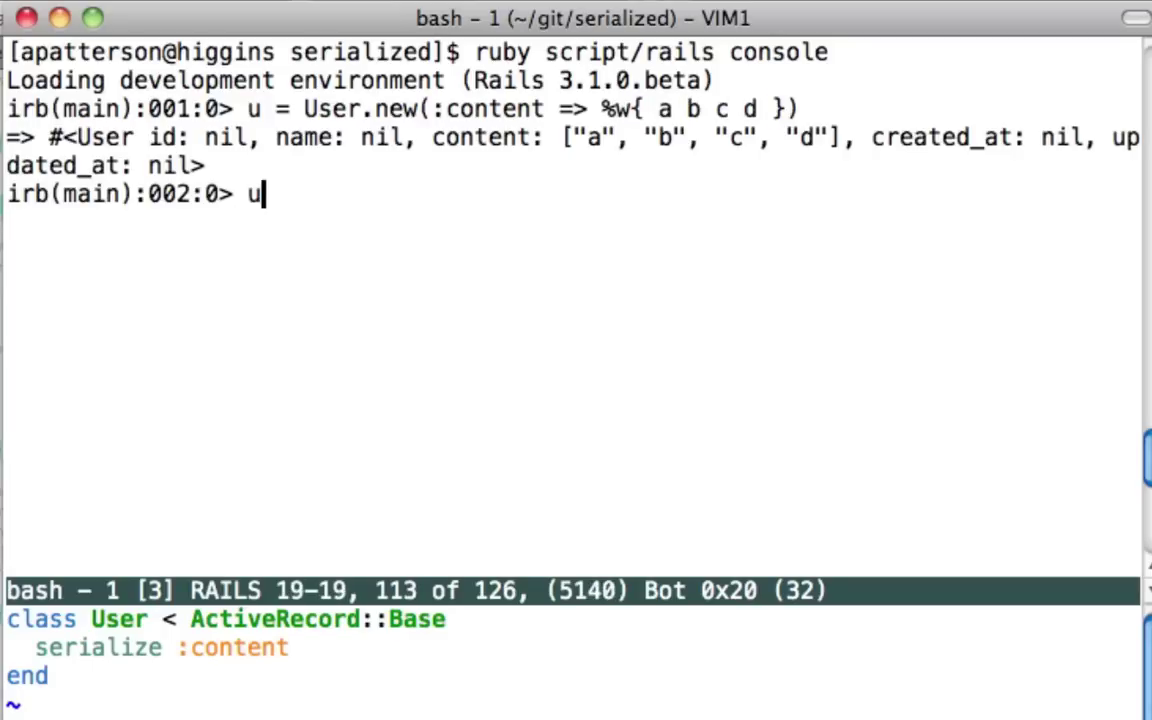
type(".save!")
key("Return")
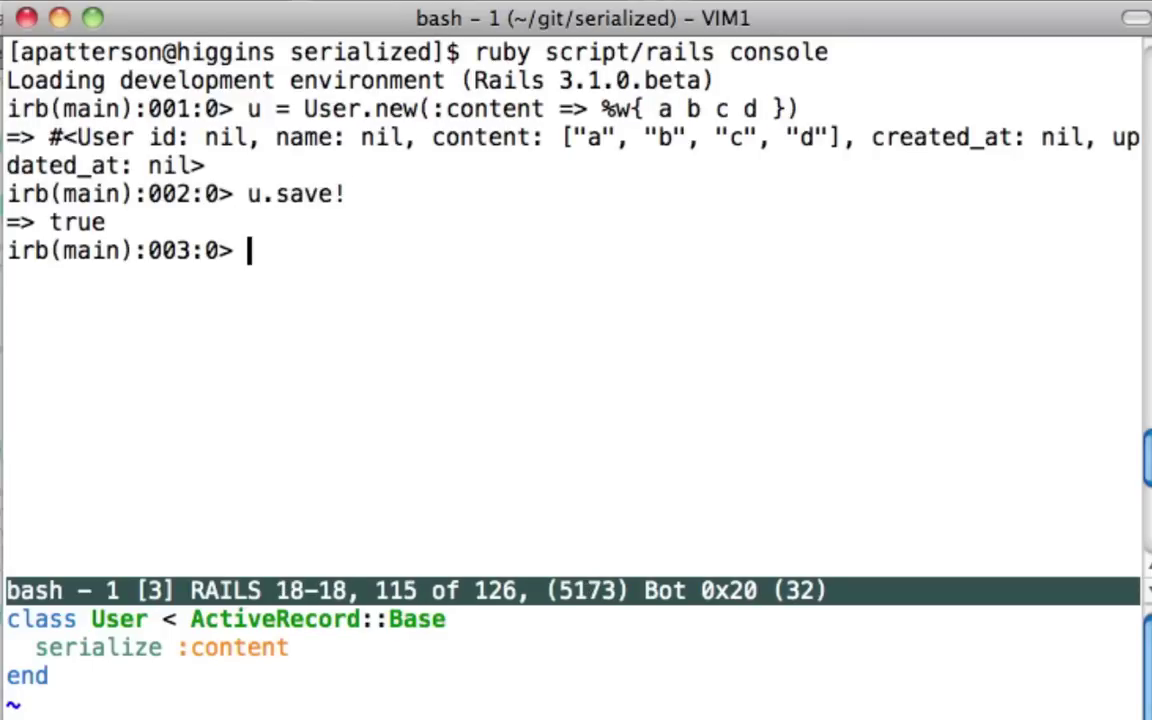
type("u.reload")
key("Return")
type("u")
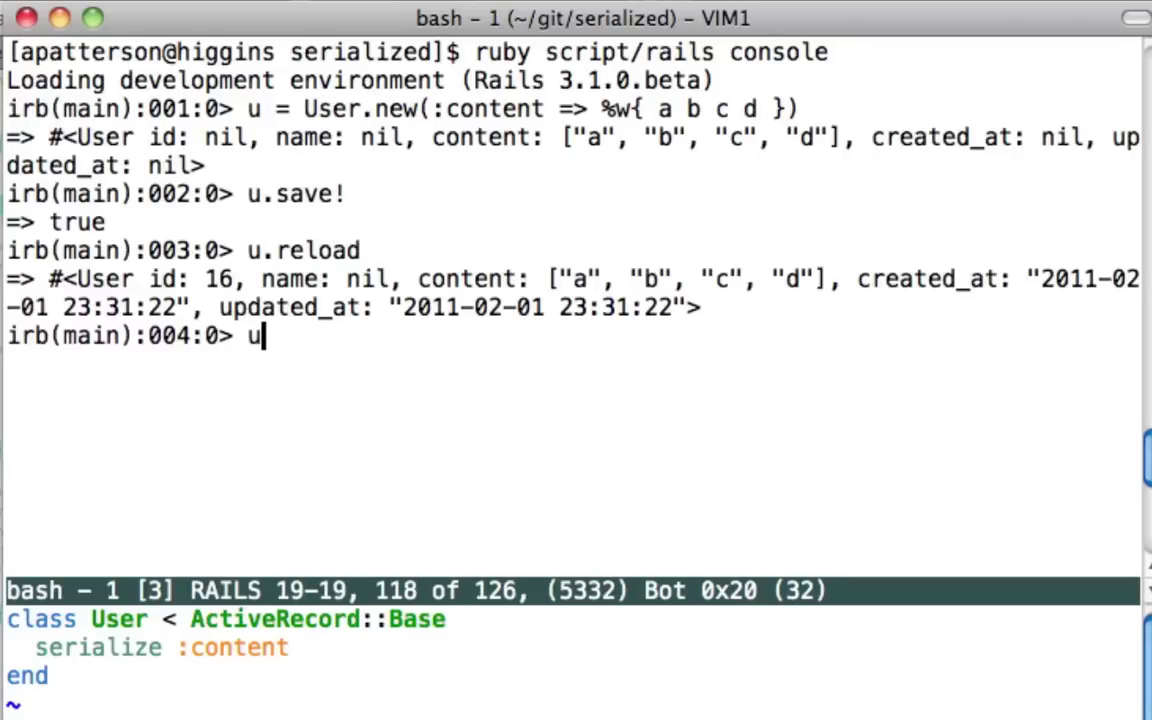
type(".content")
key("Return")
type("exit")
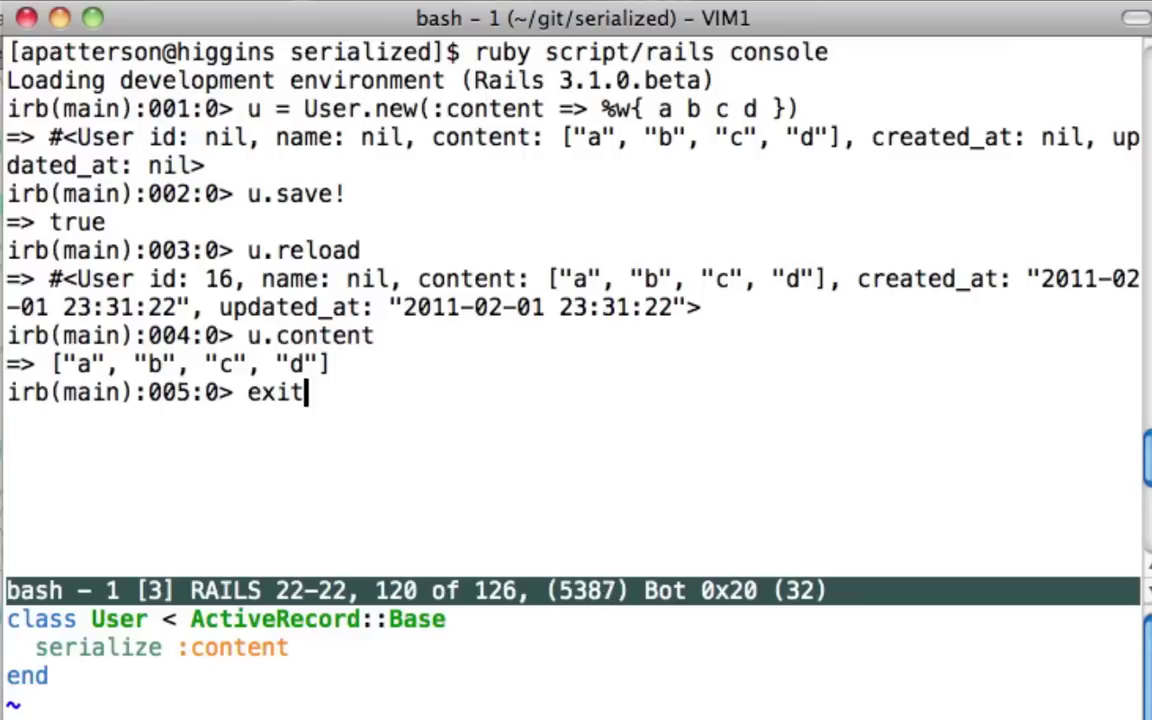
Step: Exit the Rails console and run tail log/development.log from history
key("Return")
key("ctrl+r")
type("tail")
key("Return")
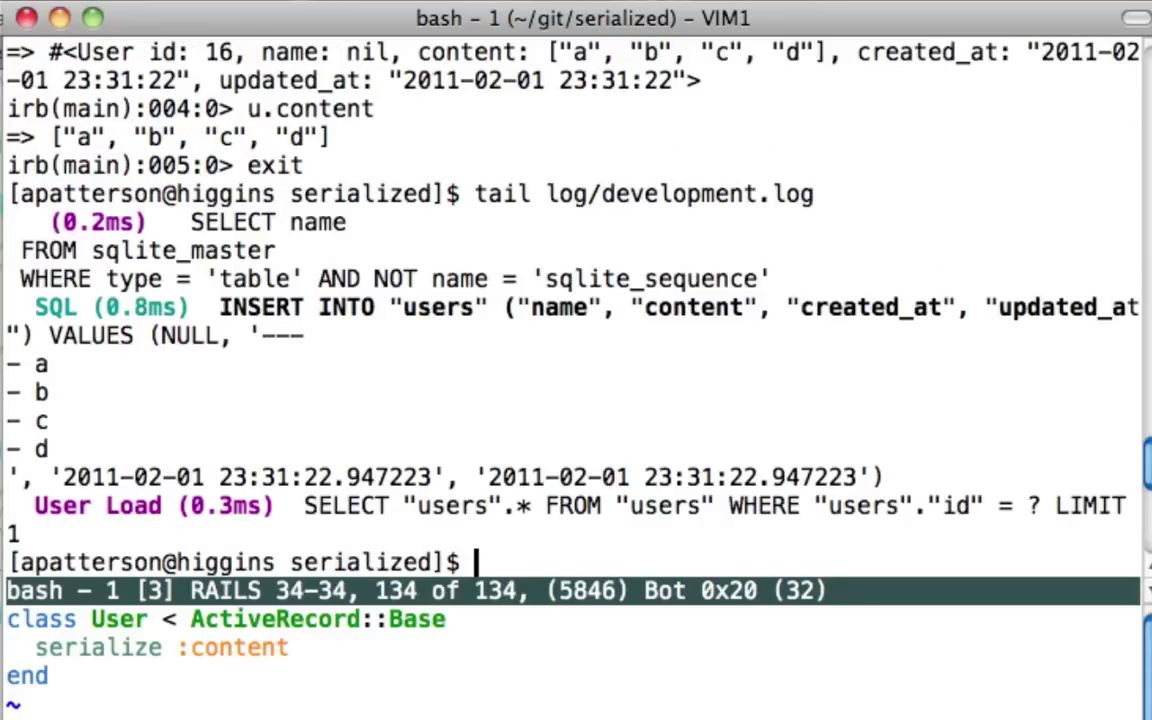
Step: Point out the YAML-serialized items a through d in the logged insert
key("Escape")
key("k")
key("k")
key("k")
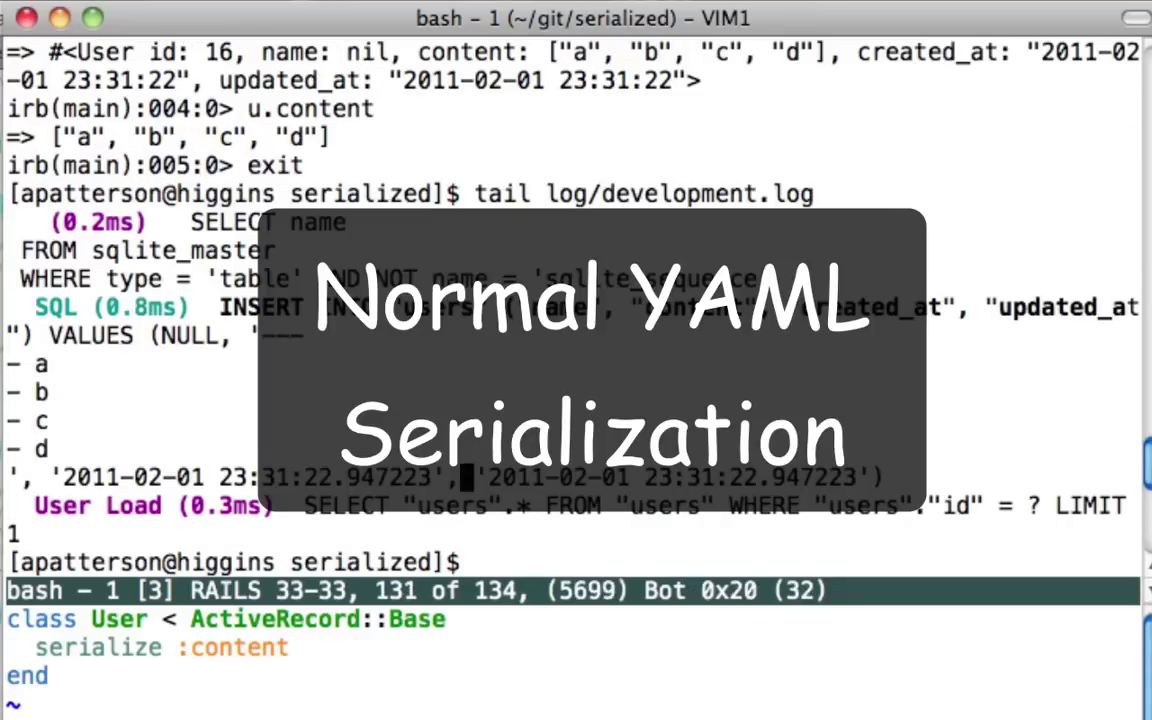
key("k")
key("k")
key("a")
key("k")
key("k")
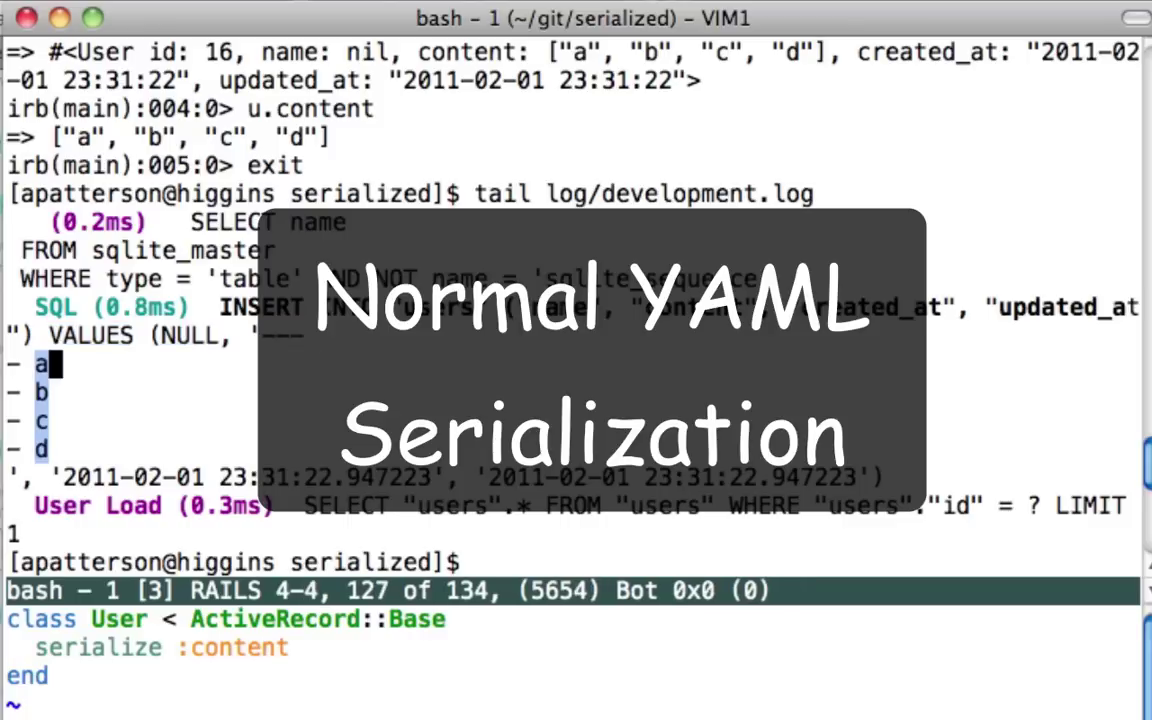
key("j")
key("j")
key("j")
key("Escape")
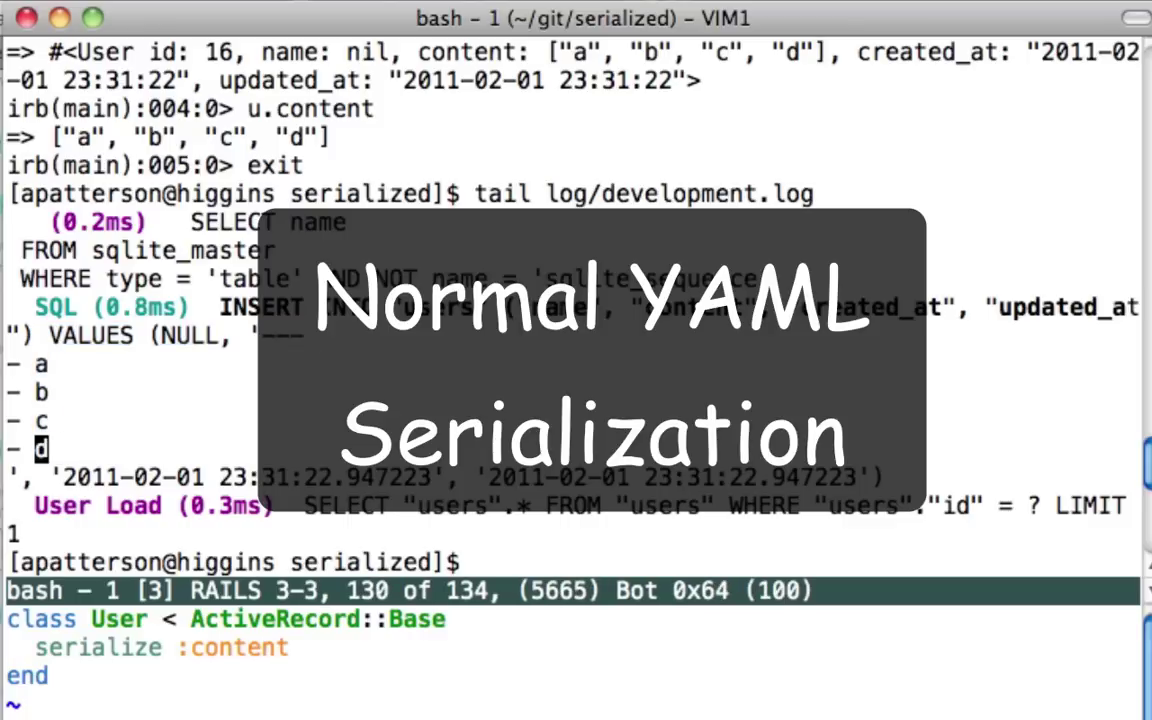
key("j")
key("j")
Step: Clear the terminal output with clear
key("Return")
key("Return")
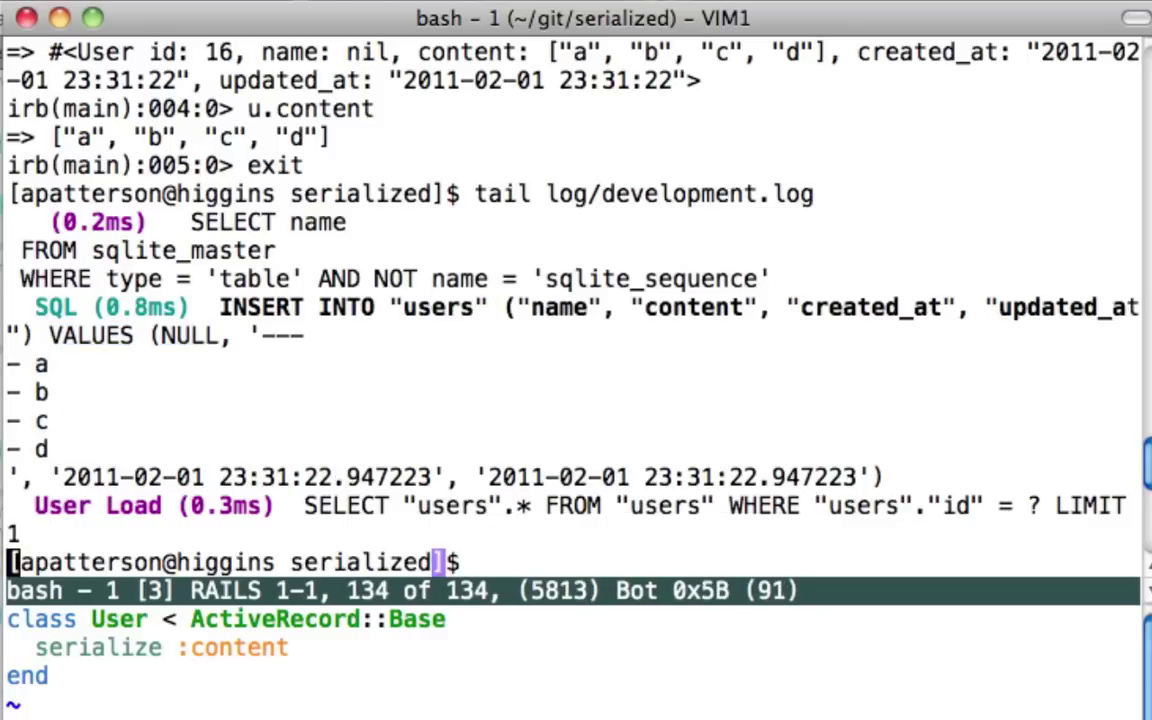
key("k")
key("k")
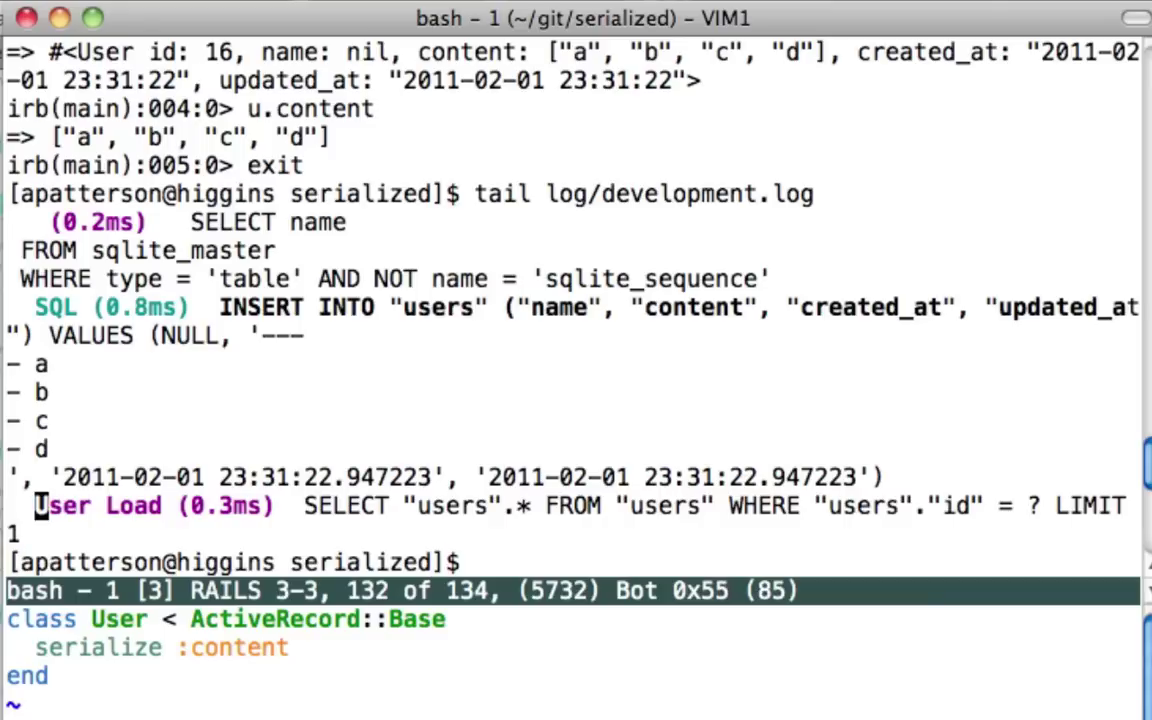
type("ji")
type("clea")
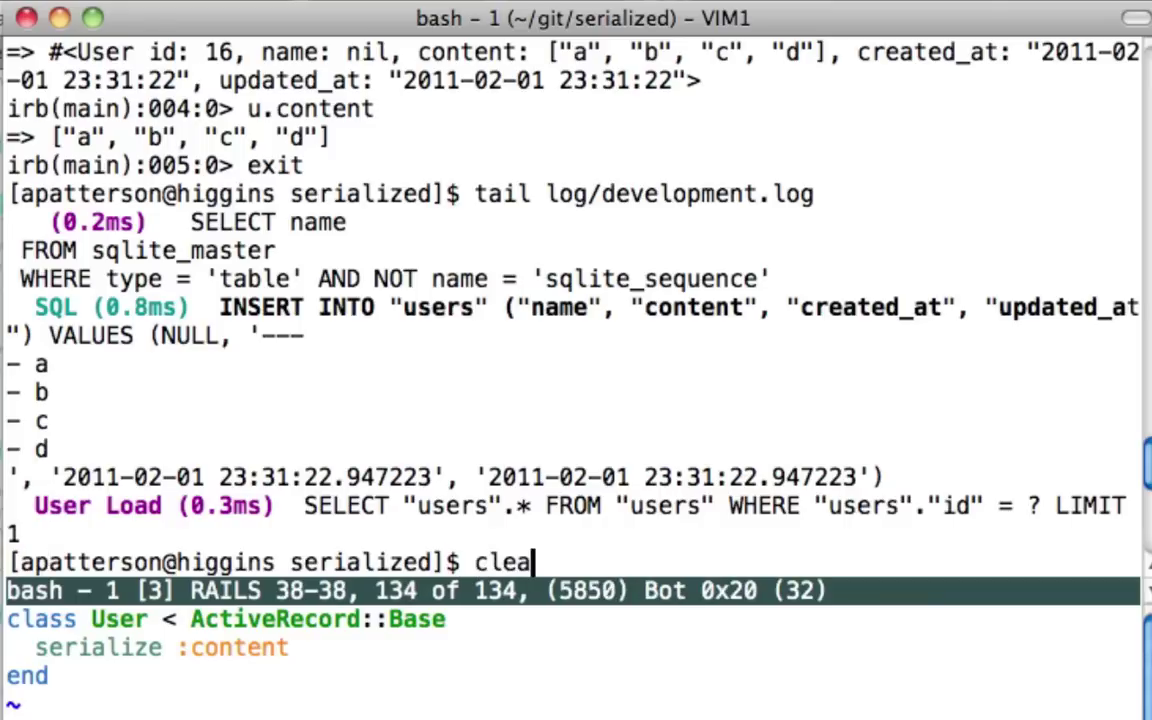
type("r")
key("Return")
Step: In user.rb, try and undo an indented class line above serialize, and maximize the pane
key("Escape")
key("ctrl+w")
key("j")
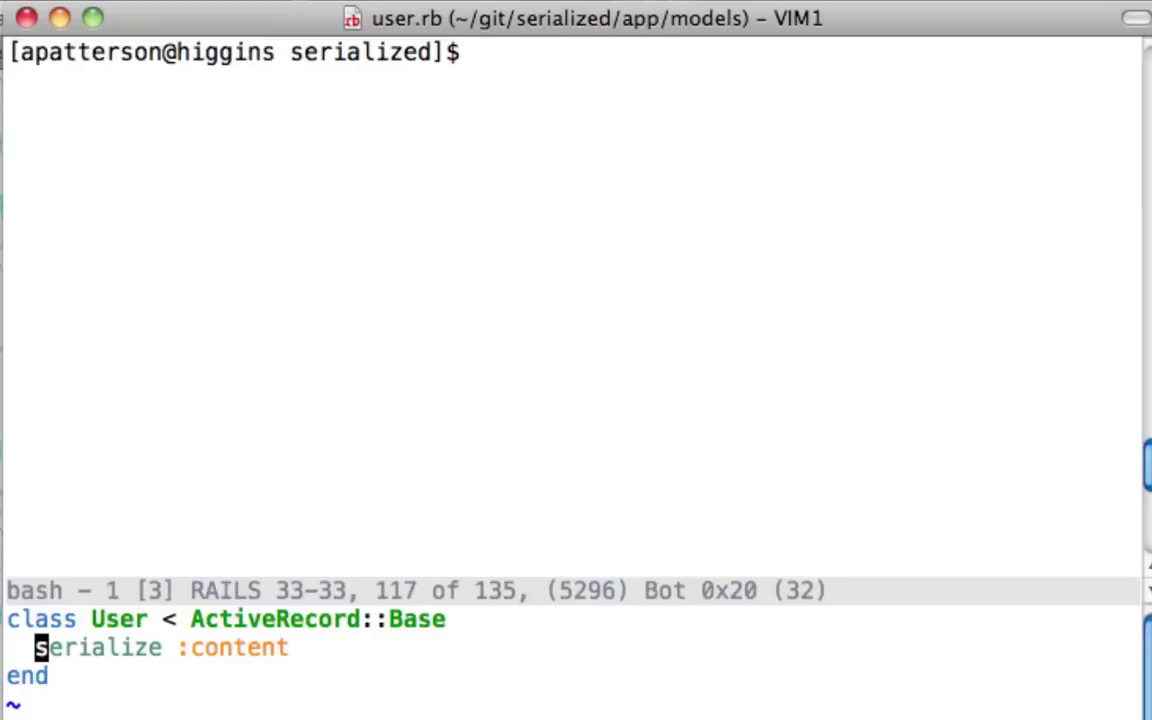
key("P")
key("d")
key("d")
key("P")
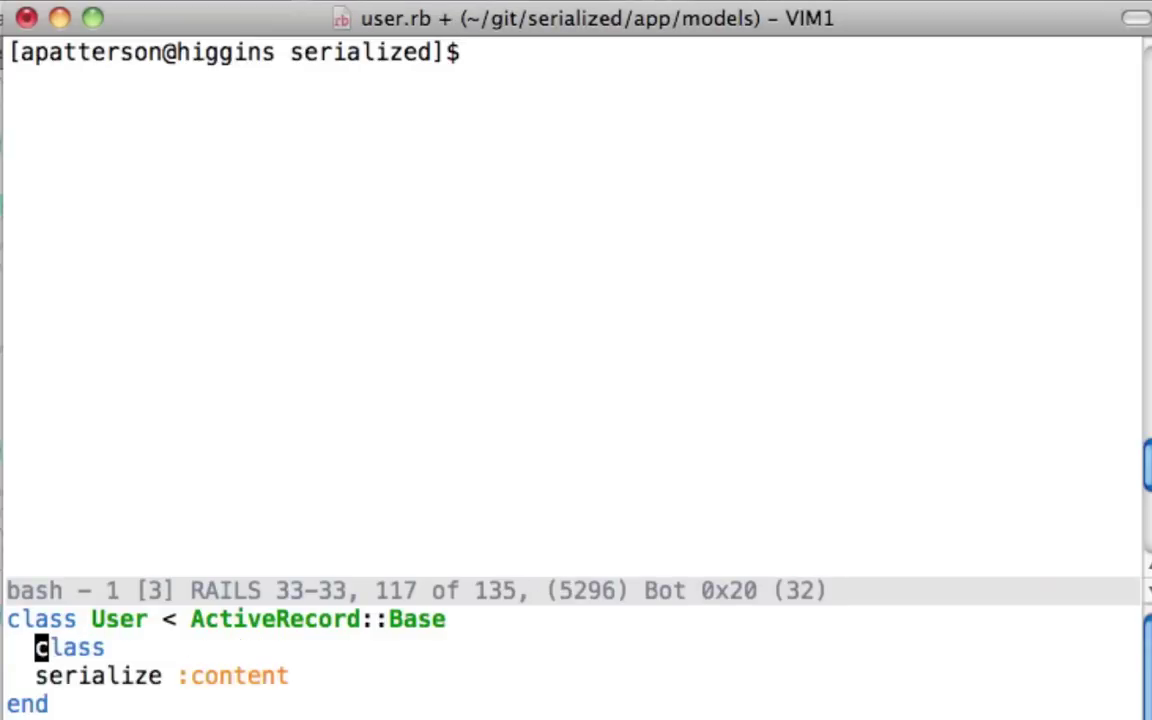
key("d")
key("d")
key("u")
key("ctrl+r")
key("p")
key("ctrl+w")
key("_")
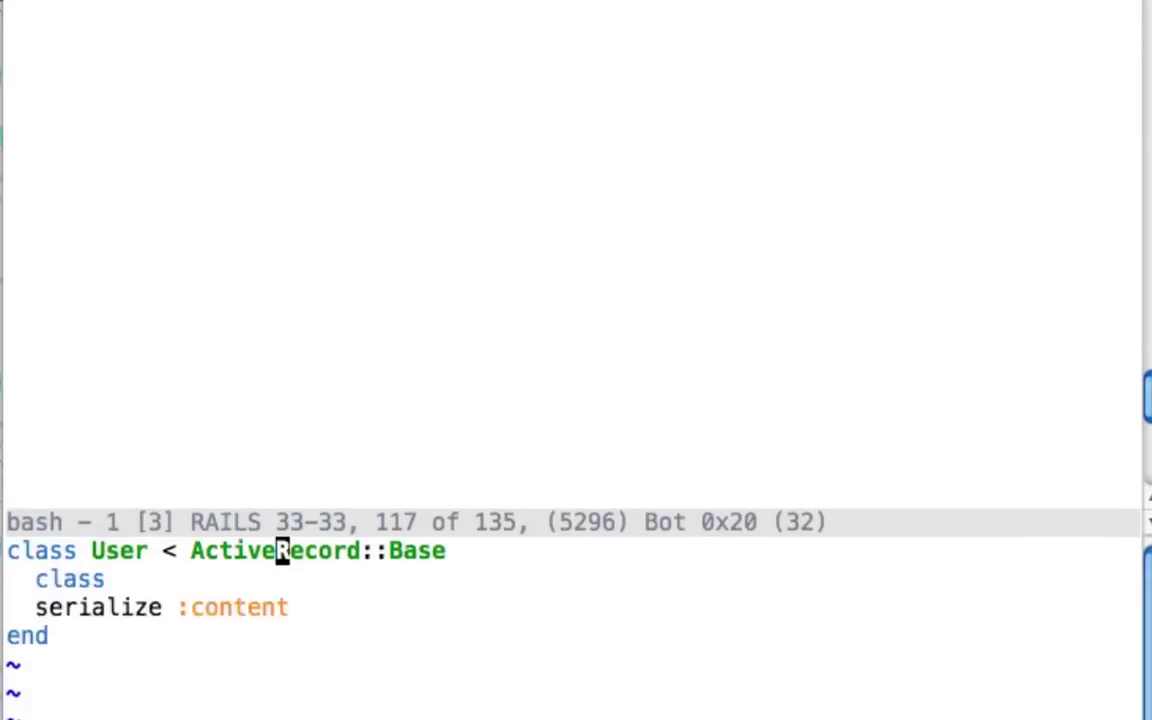
key("d")
key("d")
Step: Restore the Base64 class with its nil guard and .first in load, and save user.rb
key("u")
key("u")
key("u")
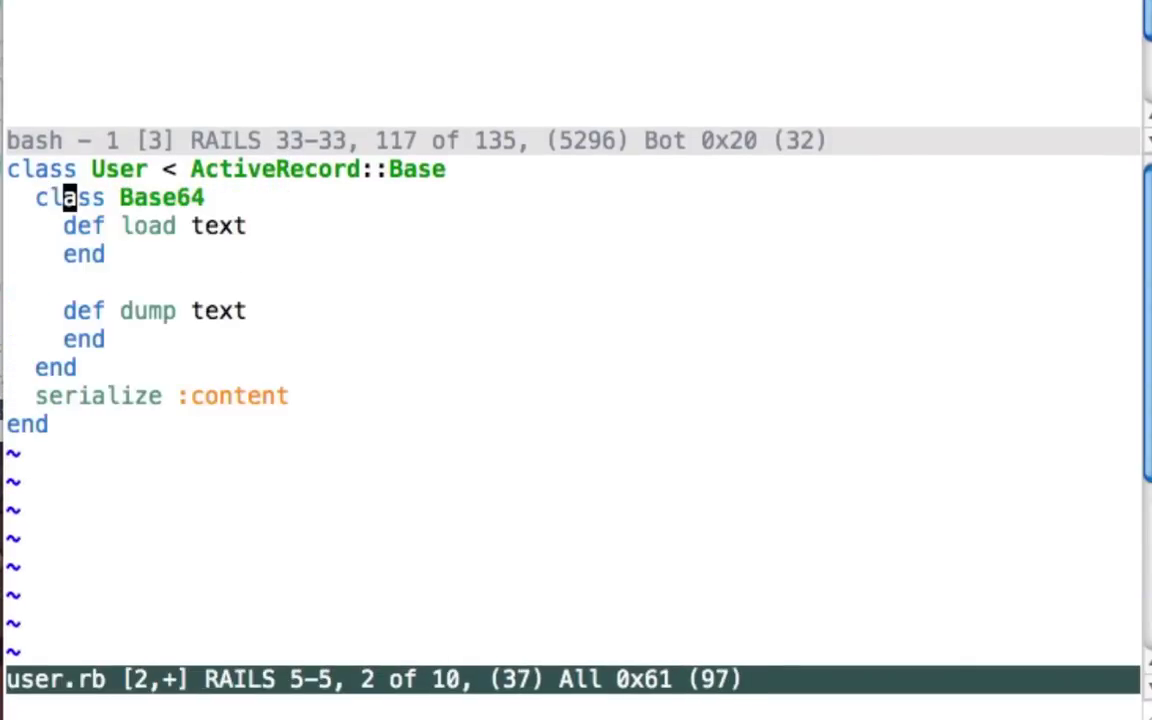
key("u")
key("u")
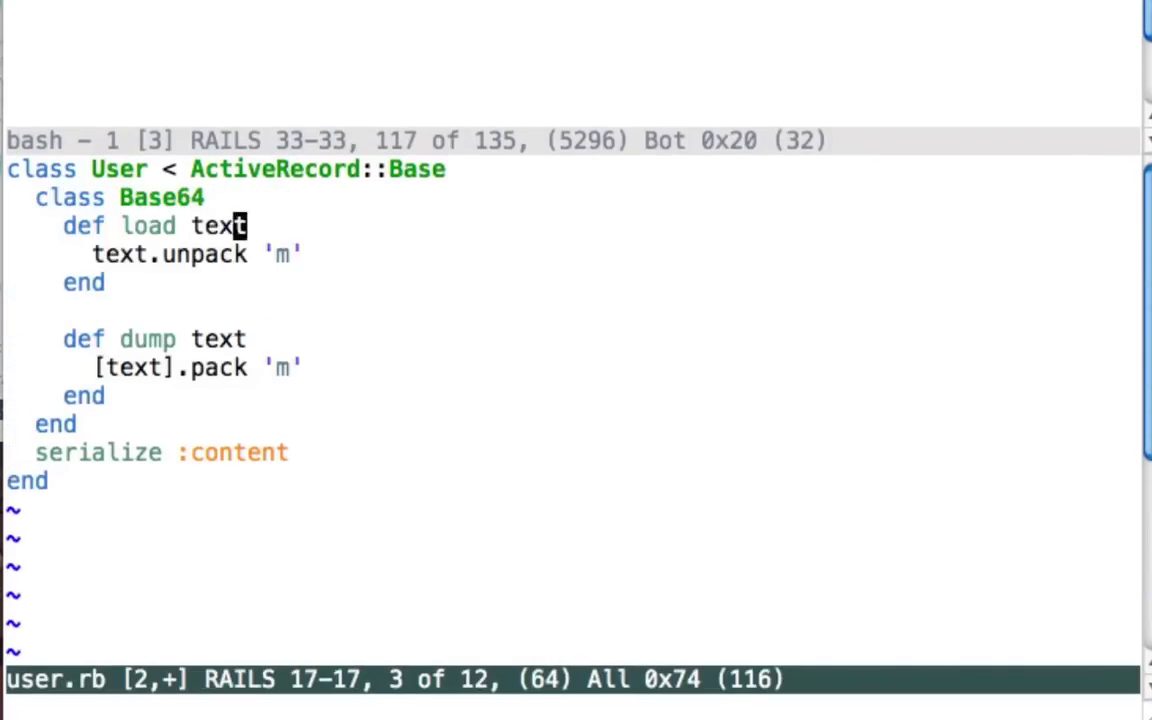
key("ctrl+r")
key("ctrl+r")
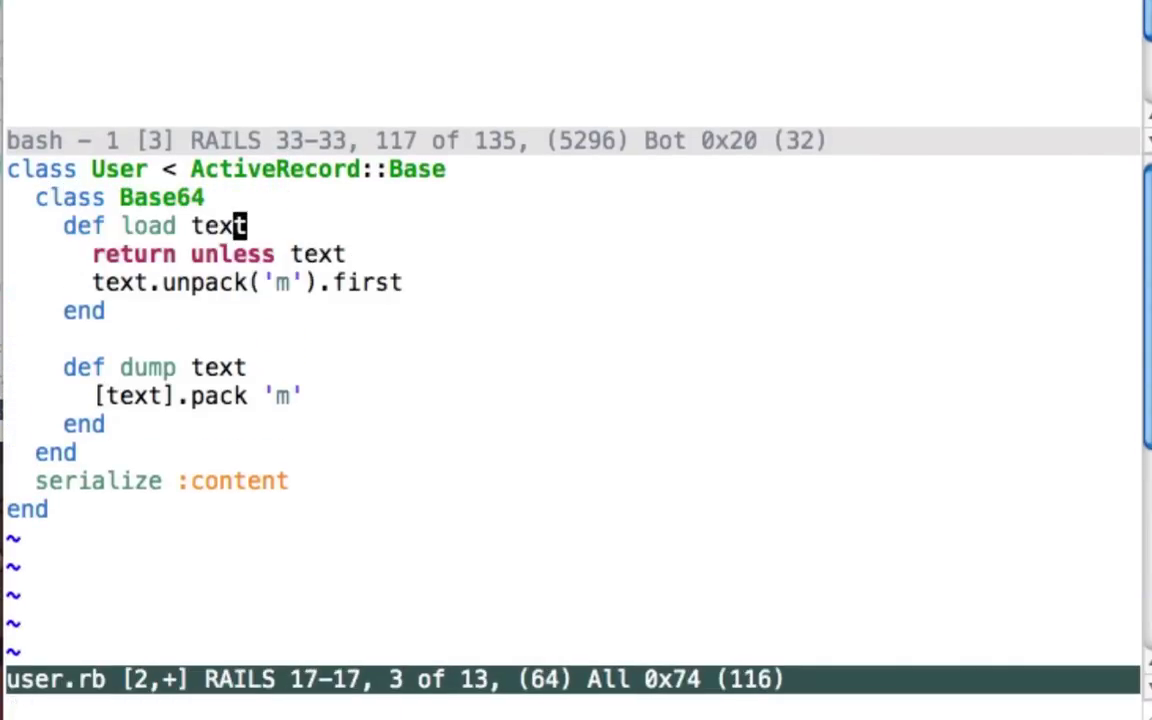
key("ctrl+r")
type(":w")
key("Return")
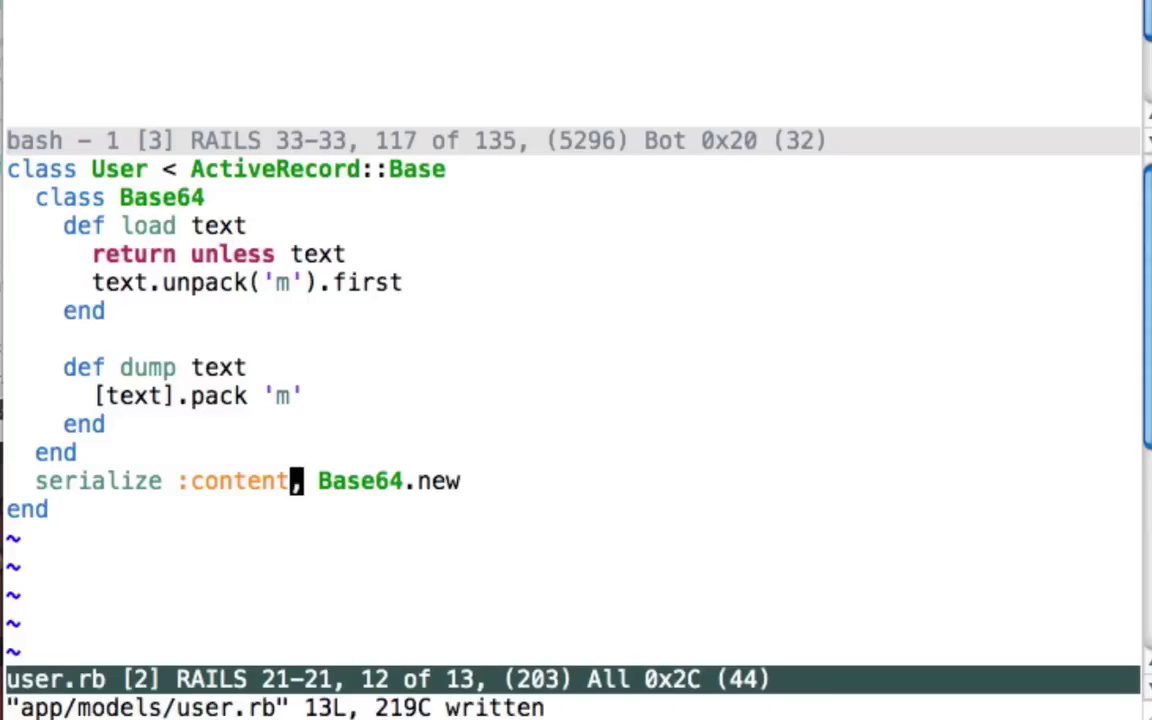
Step: Step back and forth through earlier edit locations, then move to the shell split
key("k")
key("g")
key("semicolon")
key("g")
key("semicolon")
key("g")
key("semicolon")
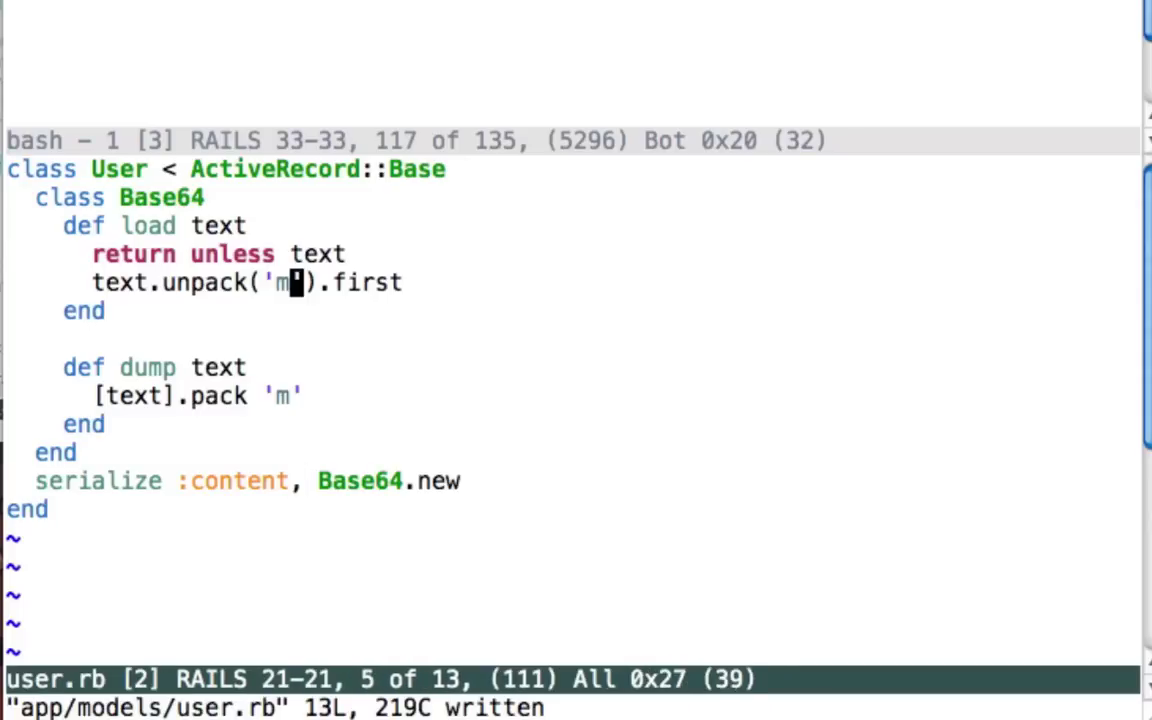
key("g")
key("semicolon")
key("g")
key("semicolon")
key("g")
key("semicolon")
key("g")
key("semicolon")
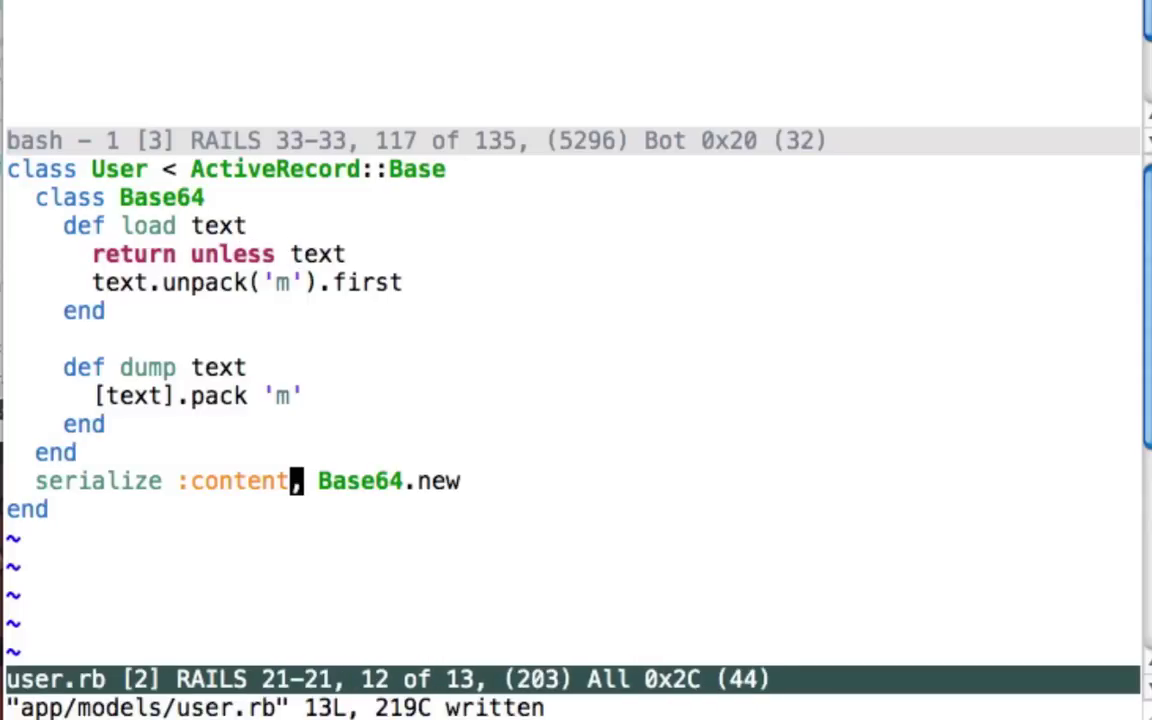
key("g")
key("semicolon")
key("ctrl+w")
key("k")
Step: Start the Rails console and create a new User with string content
key("ctrl+r")
type("c")
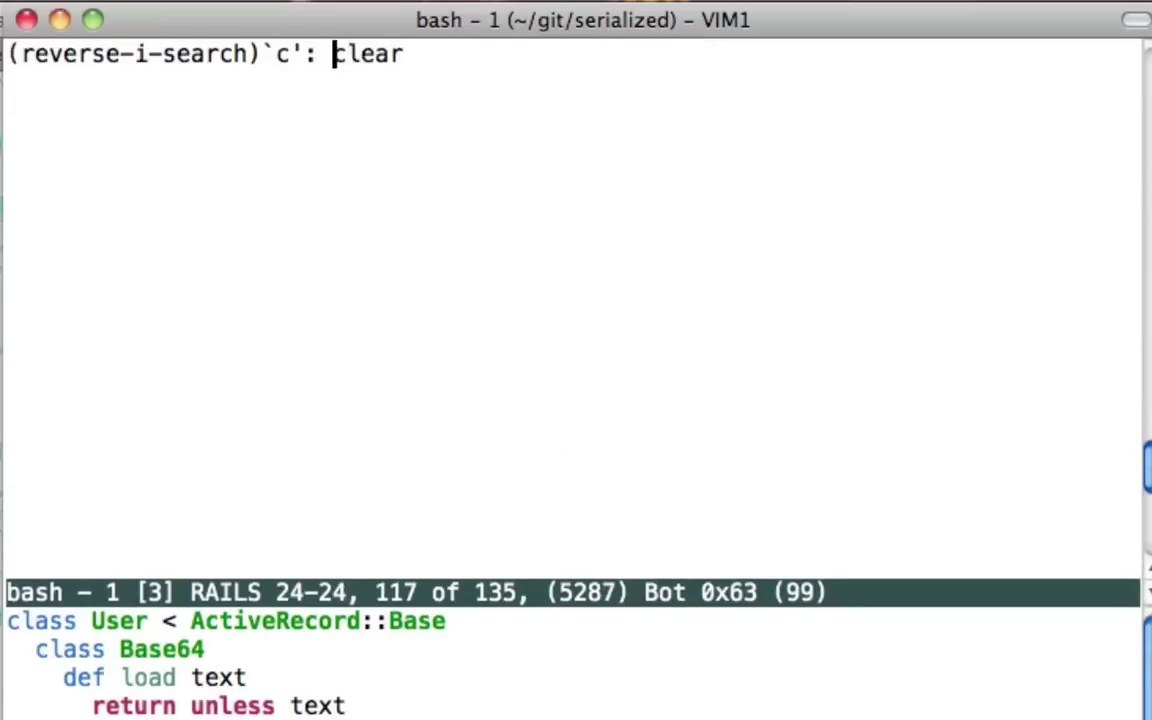
type("ons")
key("Return")
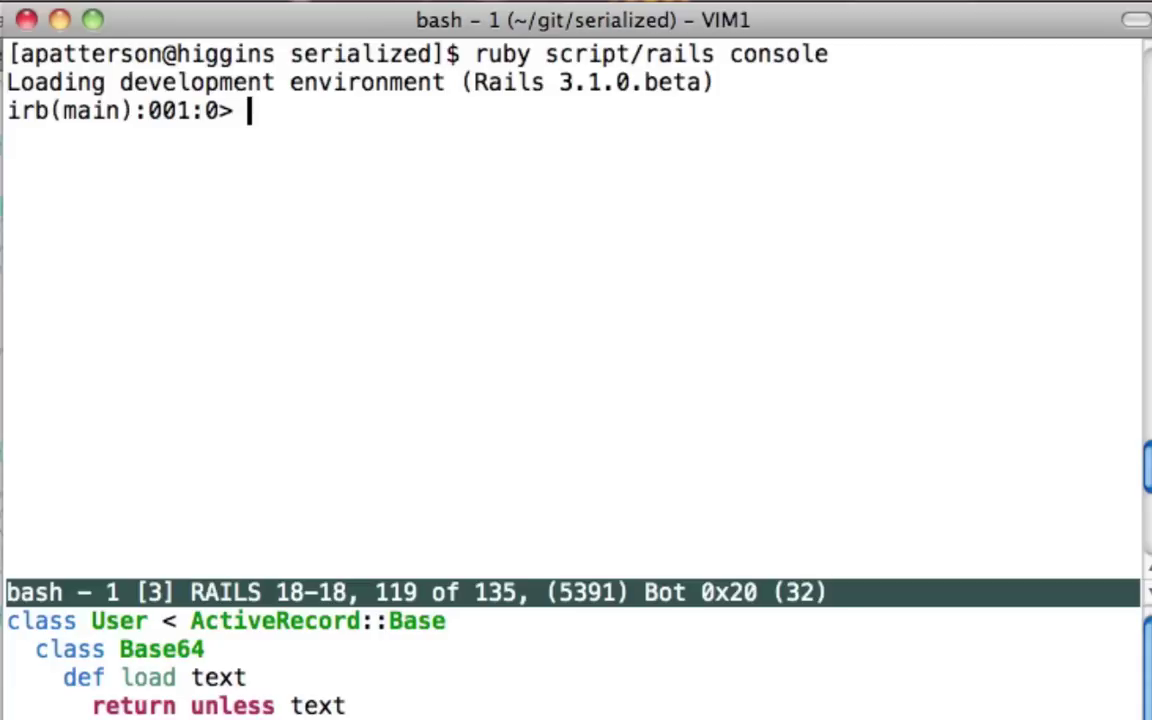
type("u = U")
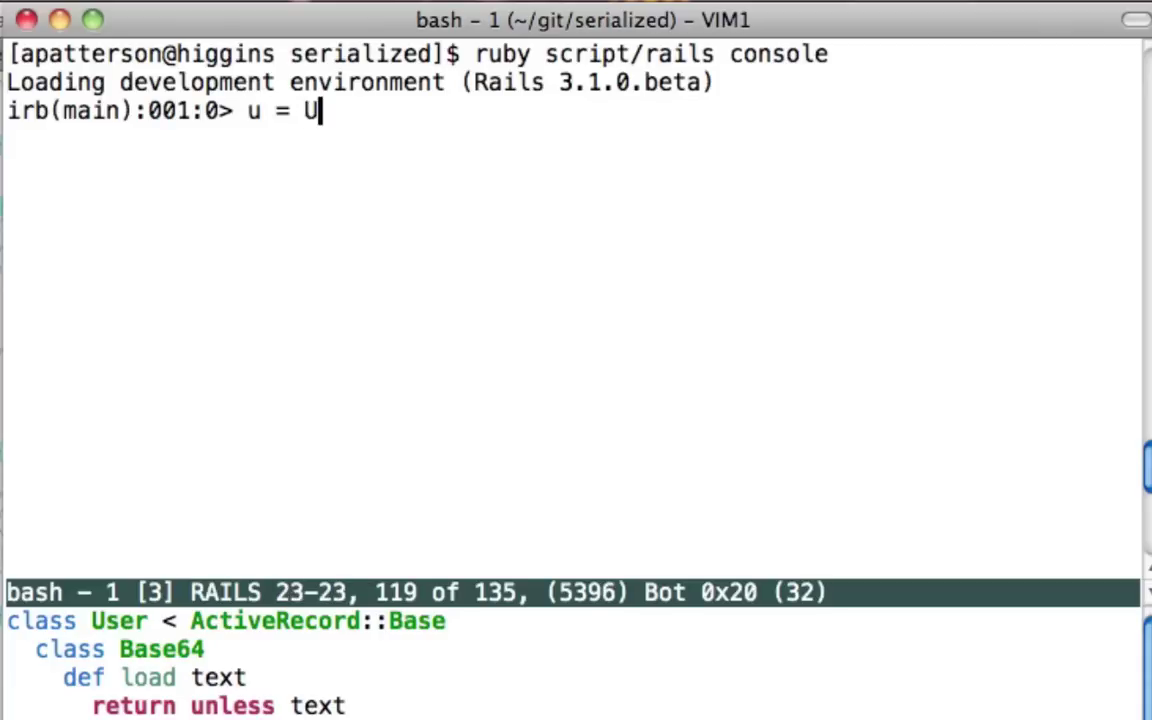
type("ser.new(:conten")
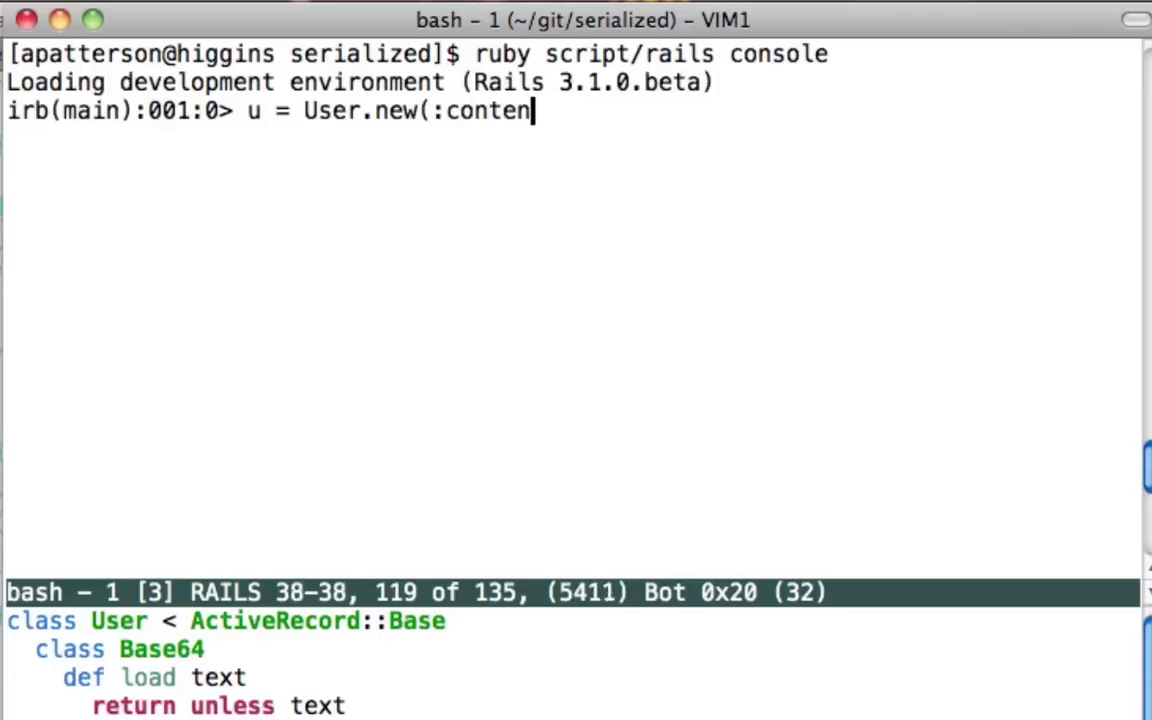
type("t => 'asdfadsfasdfasdf")
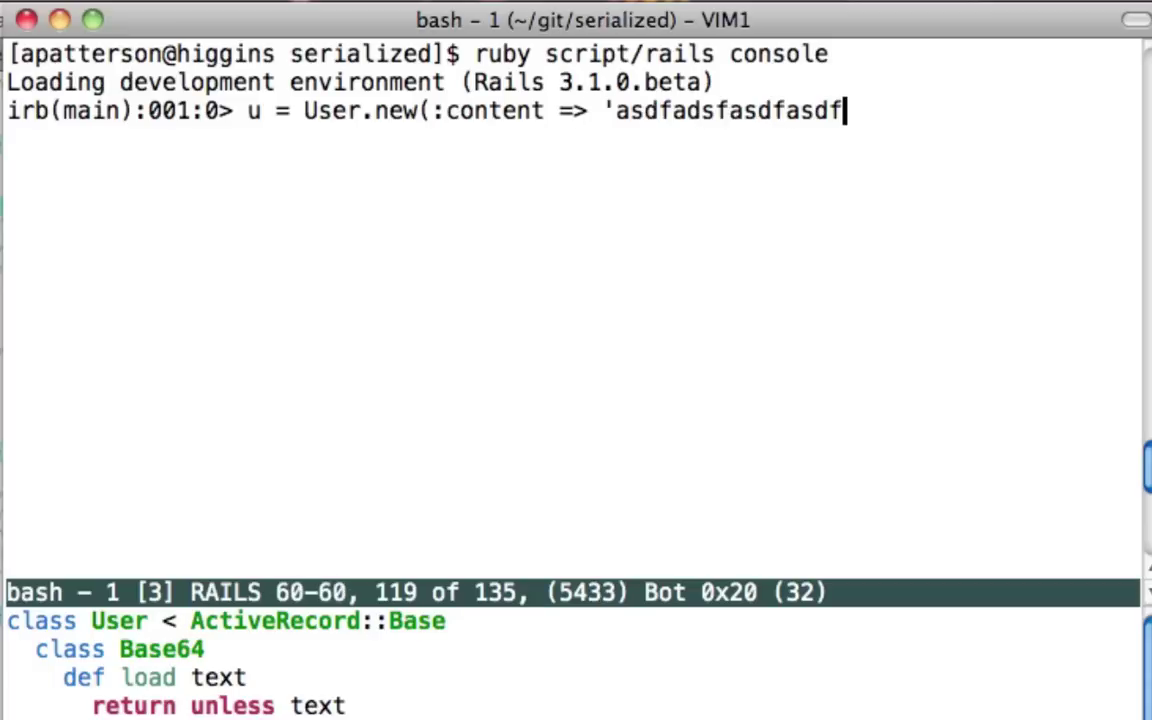
key("Return")
type("')")
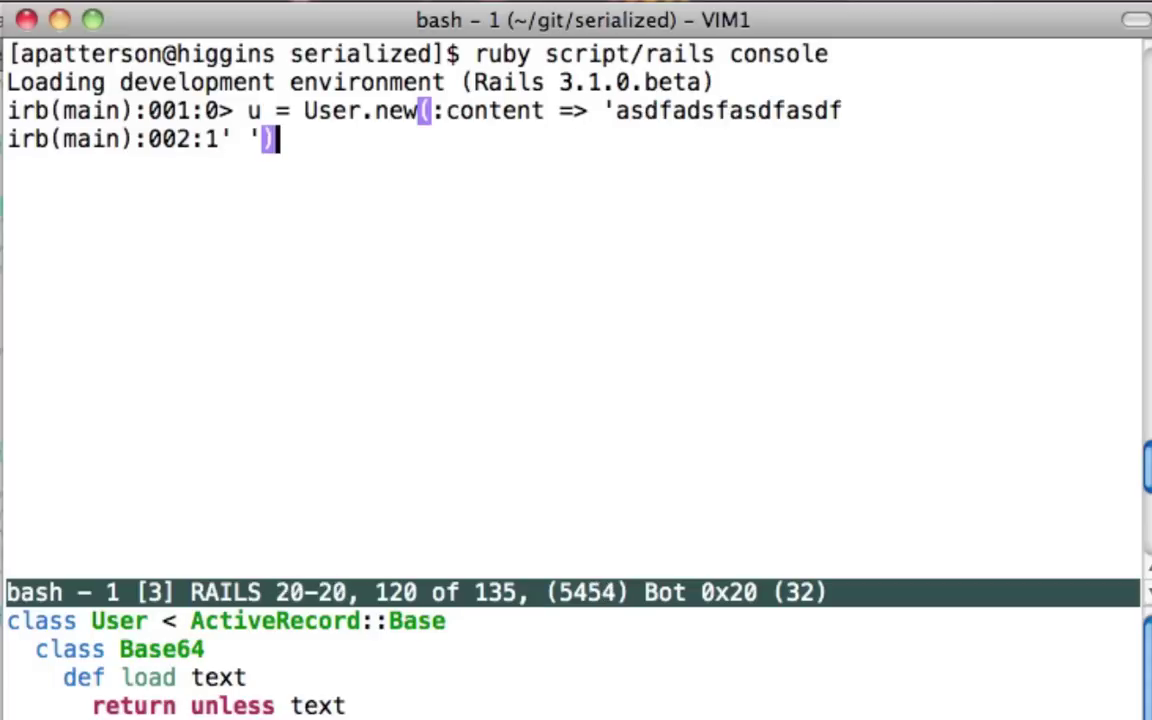
key("Return")
type("u.sa")
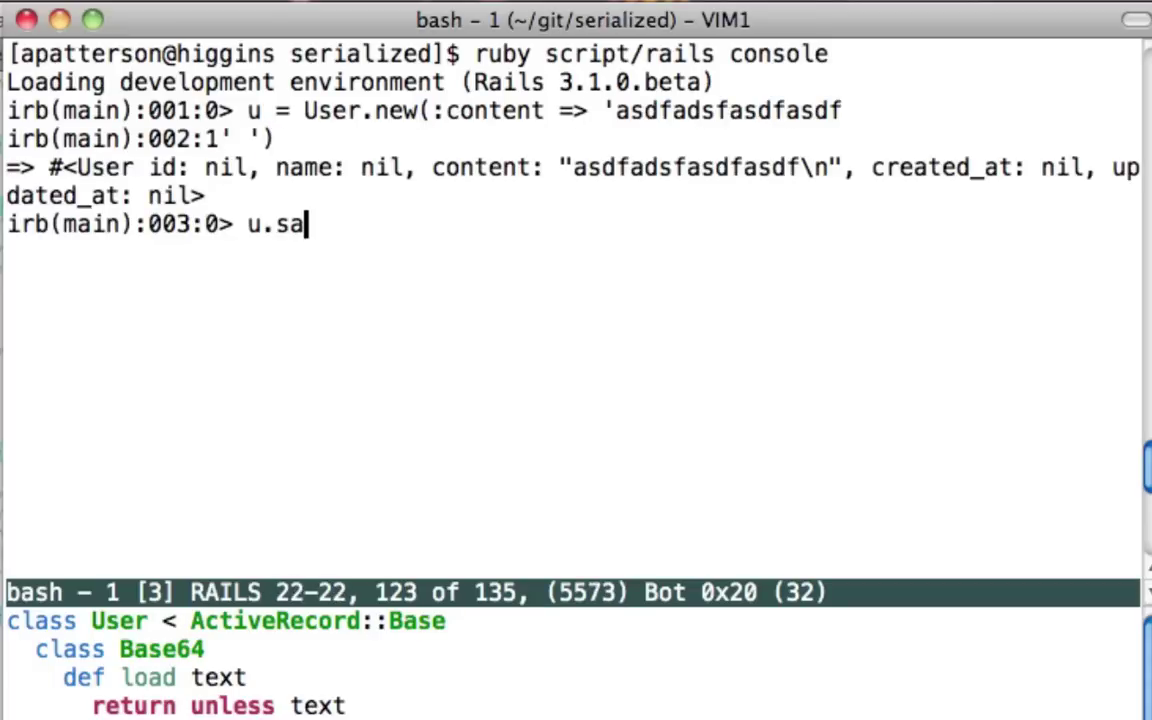
type("ve!")
Step: Save and reload the user, show its content, exit, and recall the log tail command
key("Return")
type("u.")
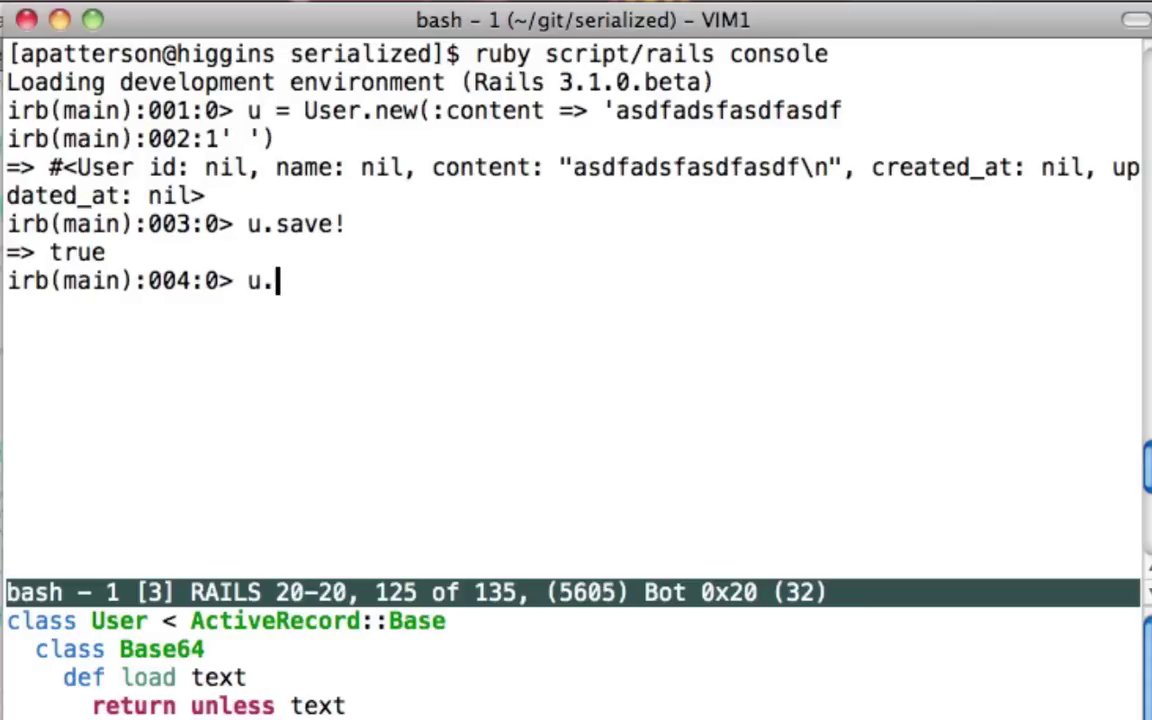
type("reload")
key("Return")
type("u.")
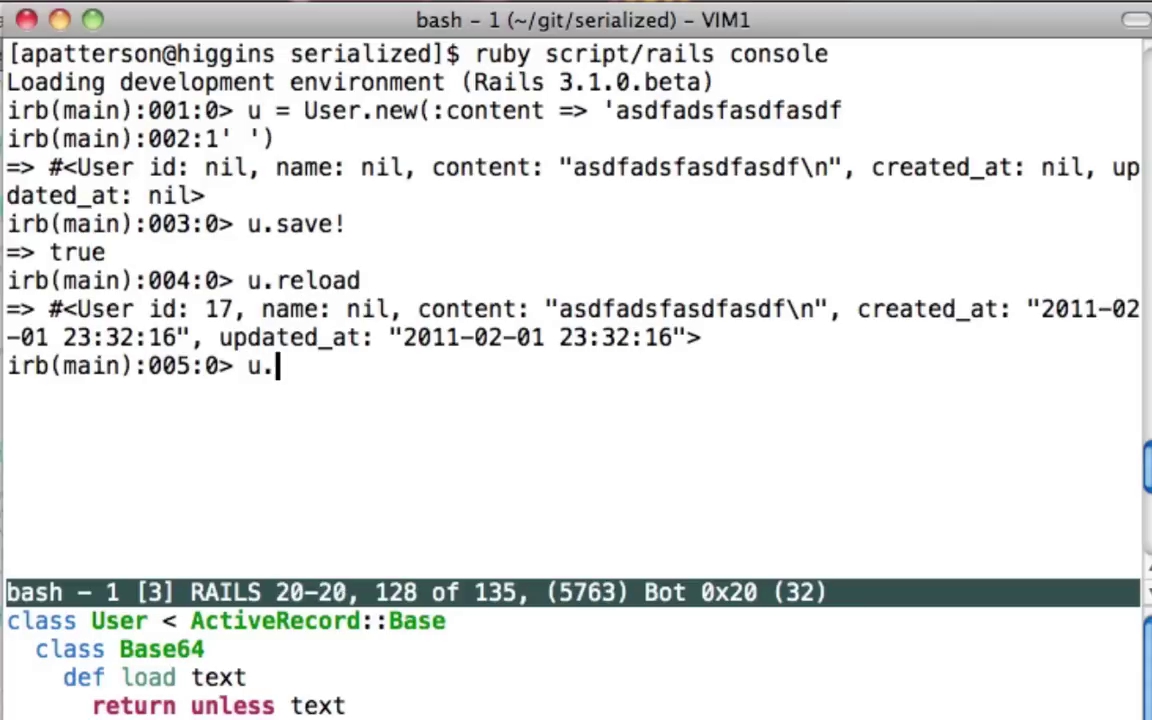
type("content")
key("Return")
type("xit")
key("Return")
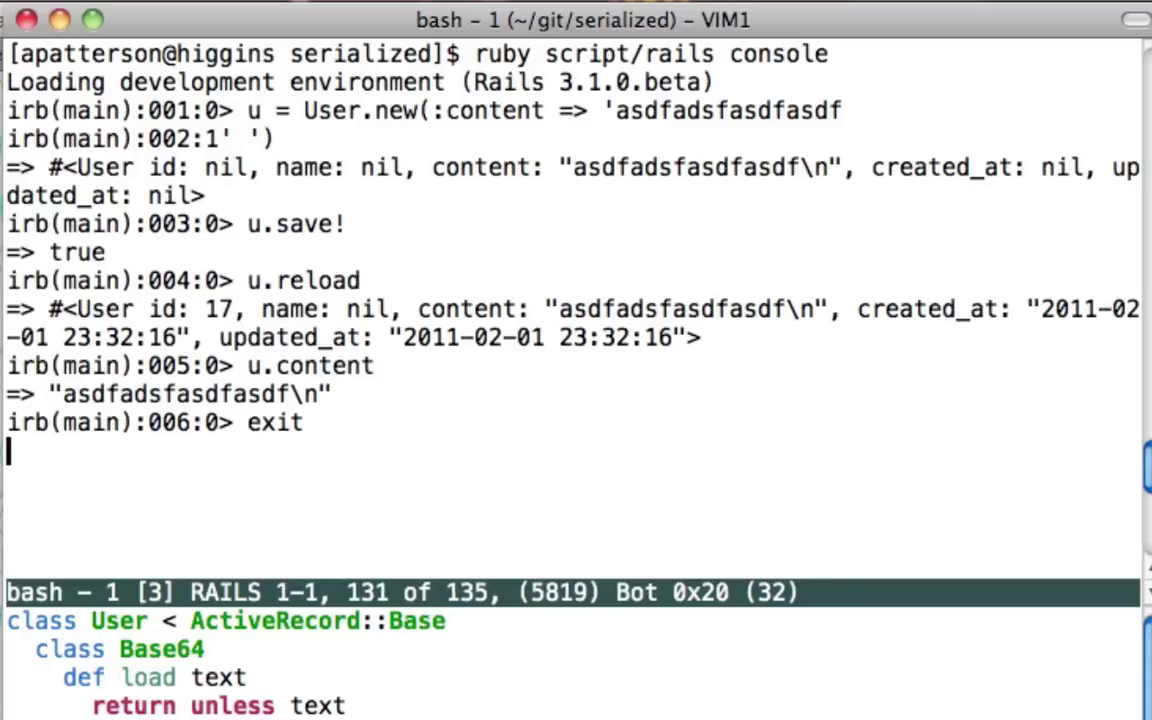
key("ctrl+r")
type("tail")
Step: Show the development log and point out the Base64-encoded content in the INSERT, then return to the prompt
key("Return")
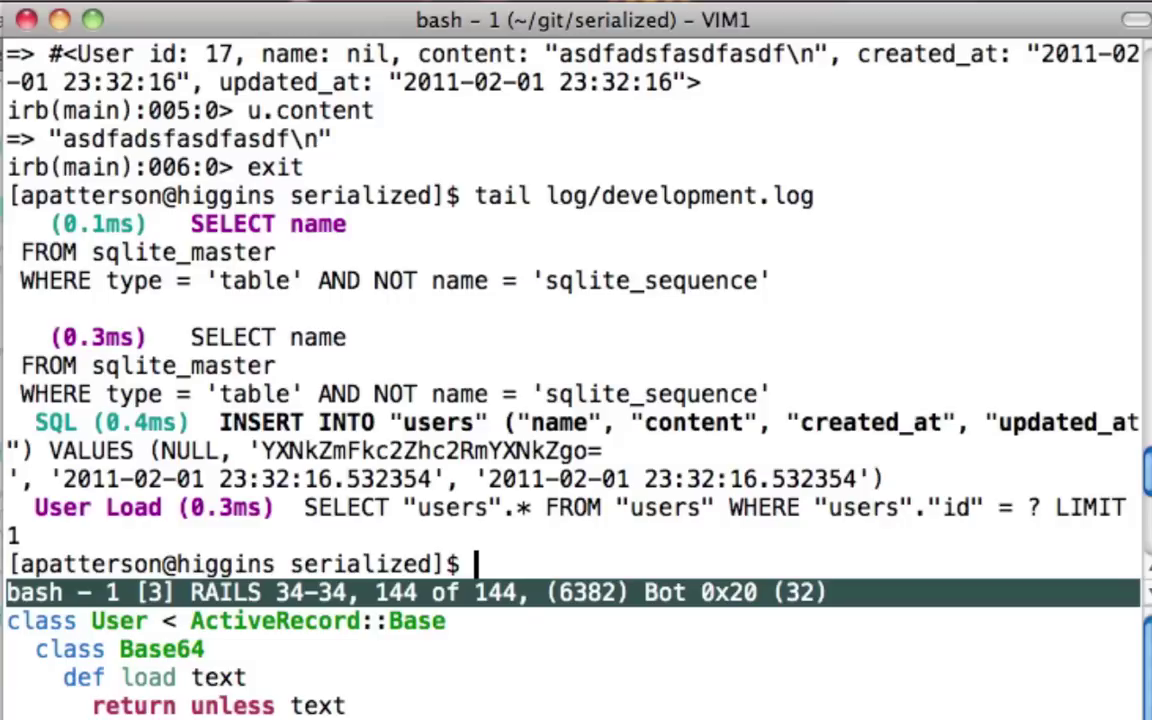
left_click(470, 507)
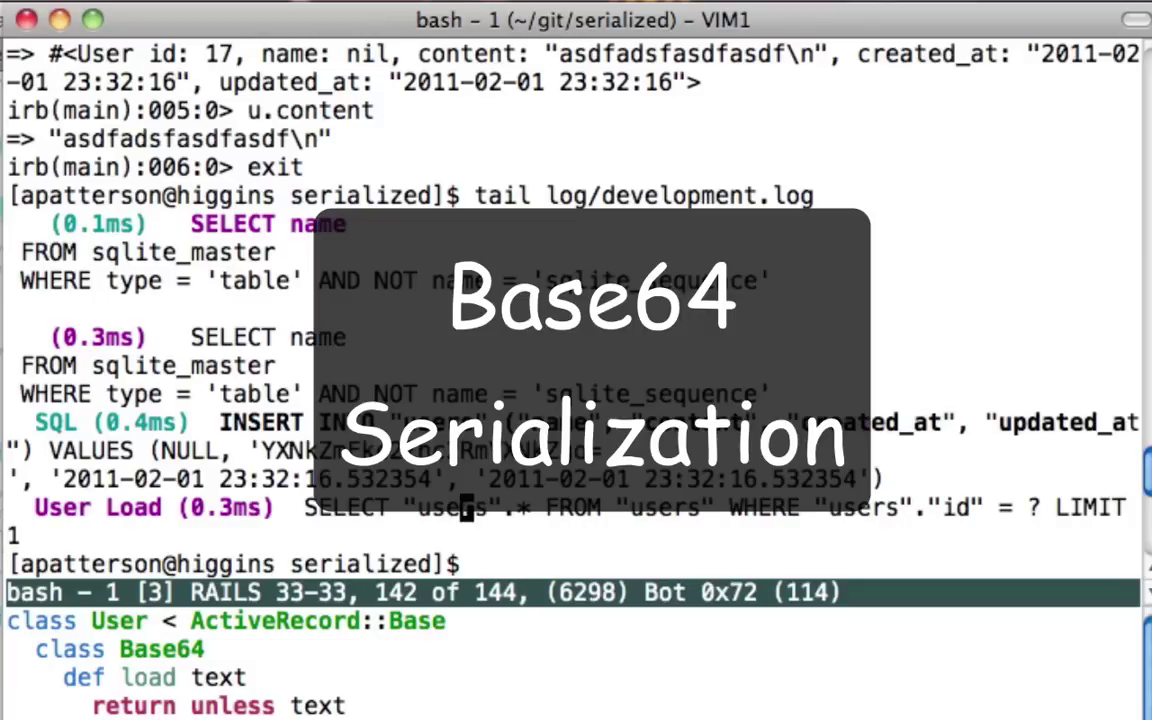
left_click(420, 422)
left_click(466, 452)
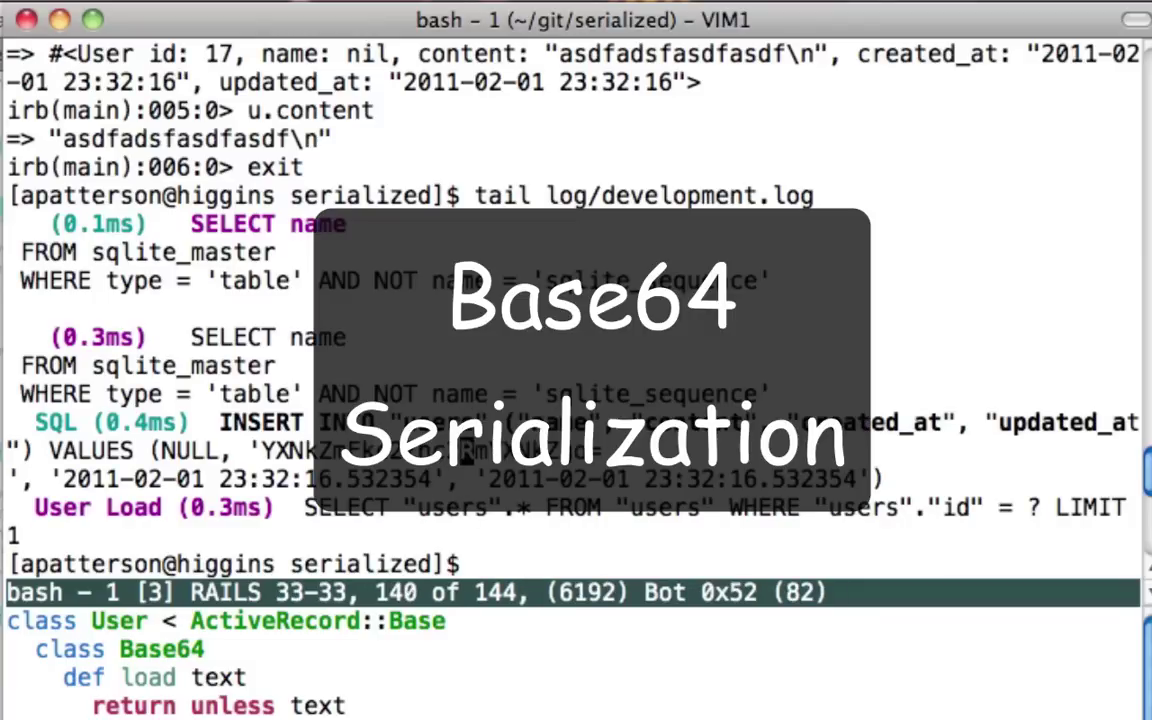
key("h")
key("h")
key("h")
key("h")
key("h")
key("h")
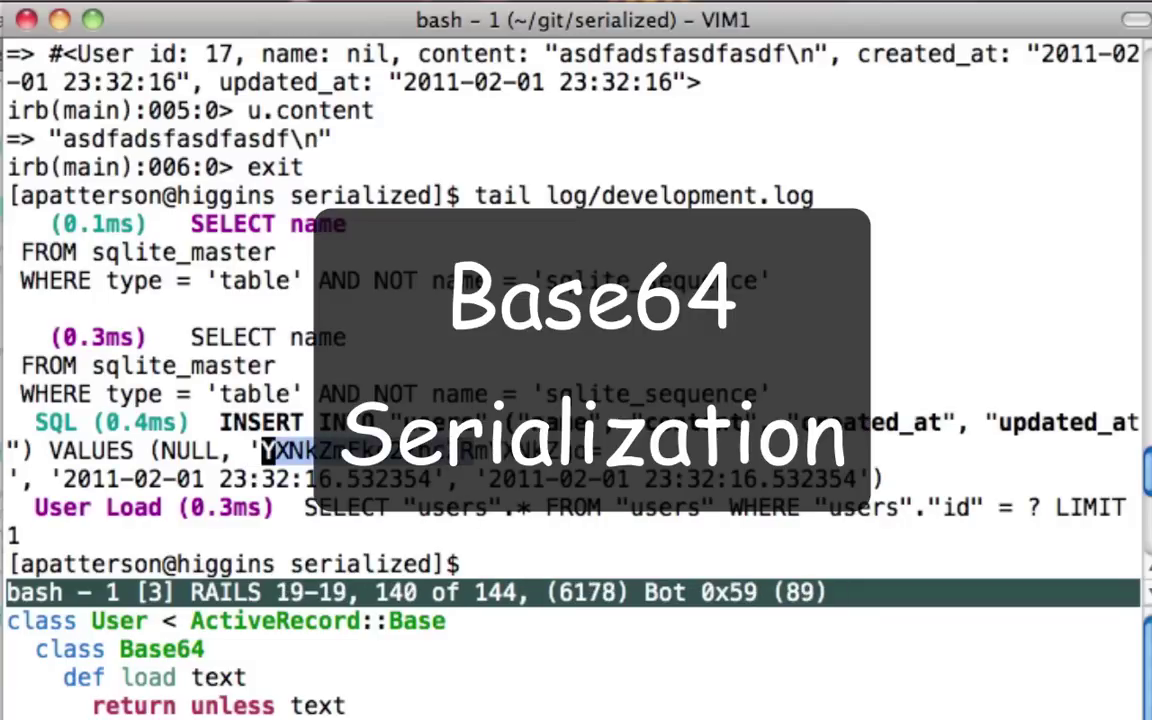
key("j")
key("j")
key("j")
key("j")
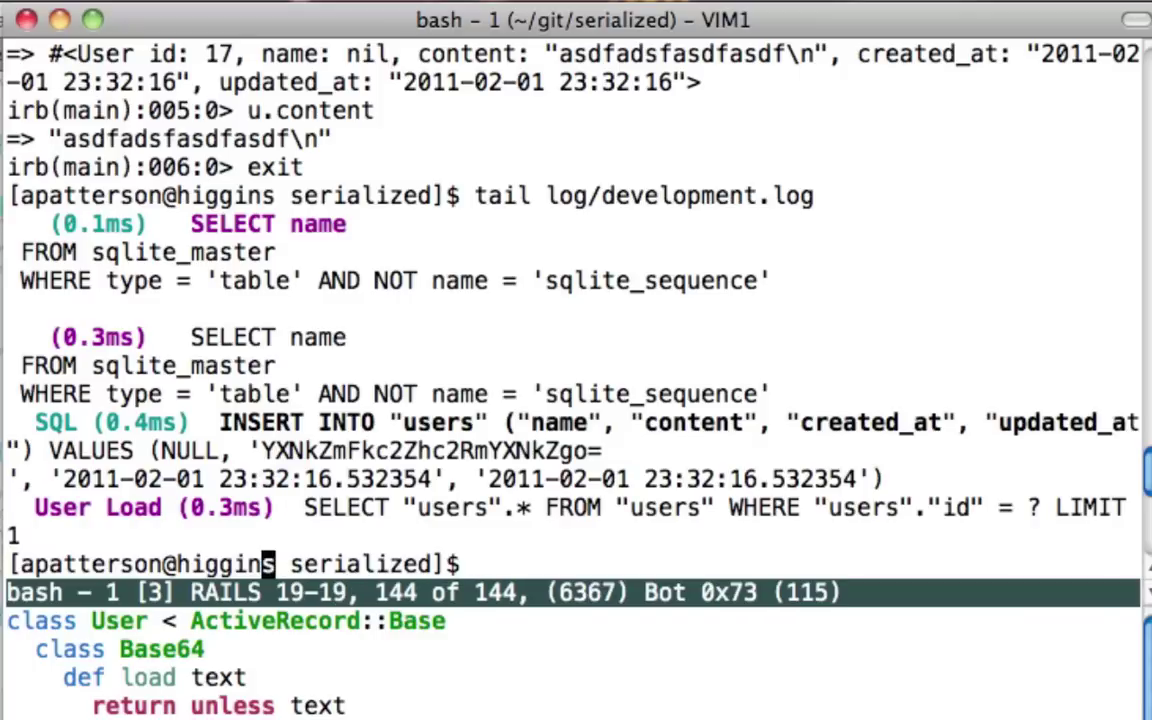
key("dollar")
type("c")
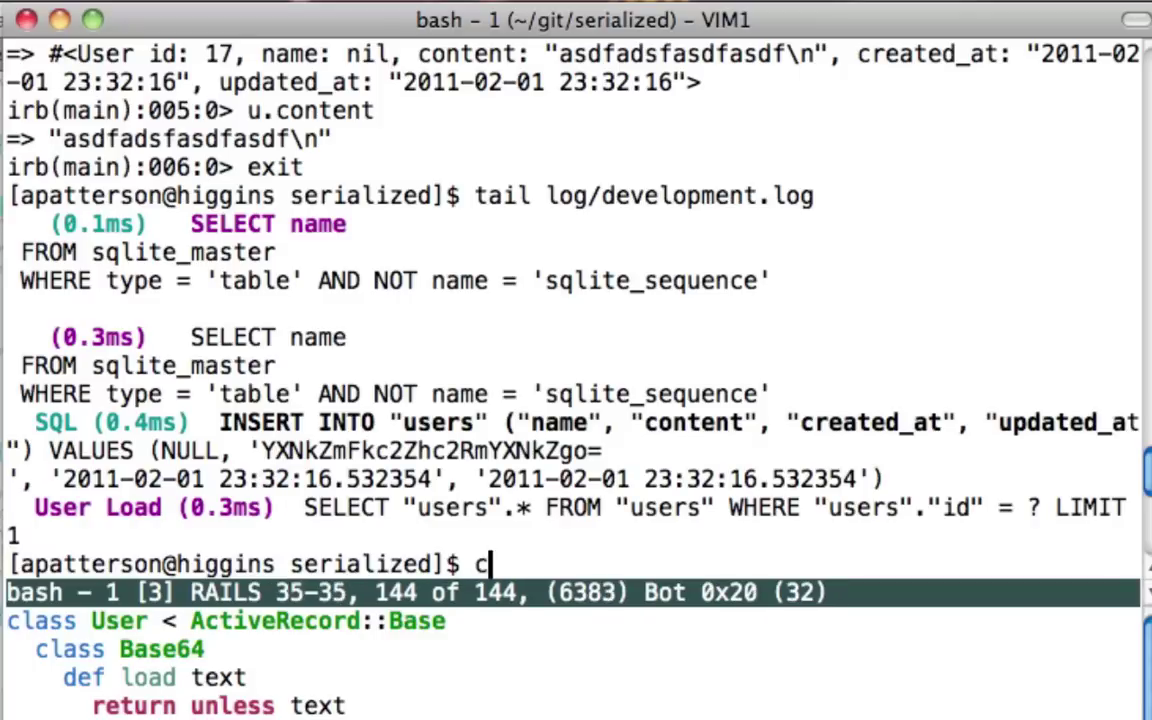
type("lear")
Step: Clear the terminal and rename the Base64 coder class to Bcrypt in user.rb
key("Return")
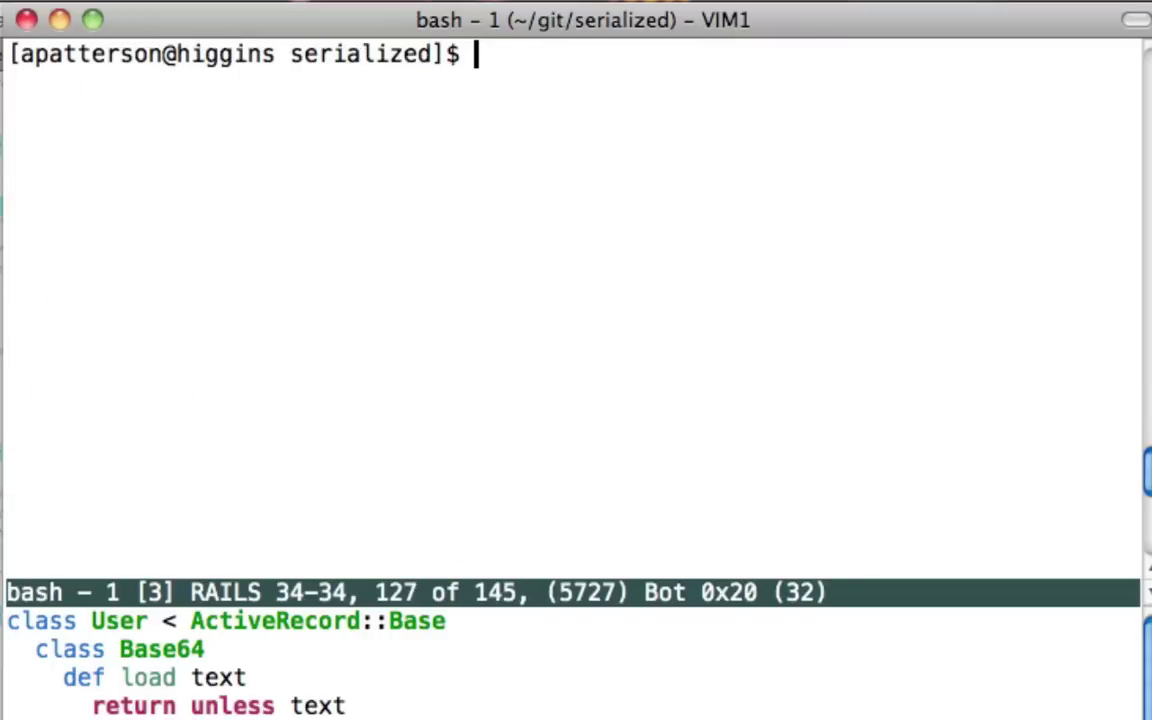
key("ctrl+w")
key("j")
key("k")
key("k")
key("k")
key("k")
key("k")
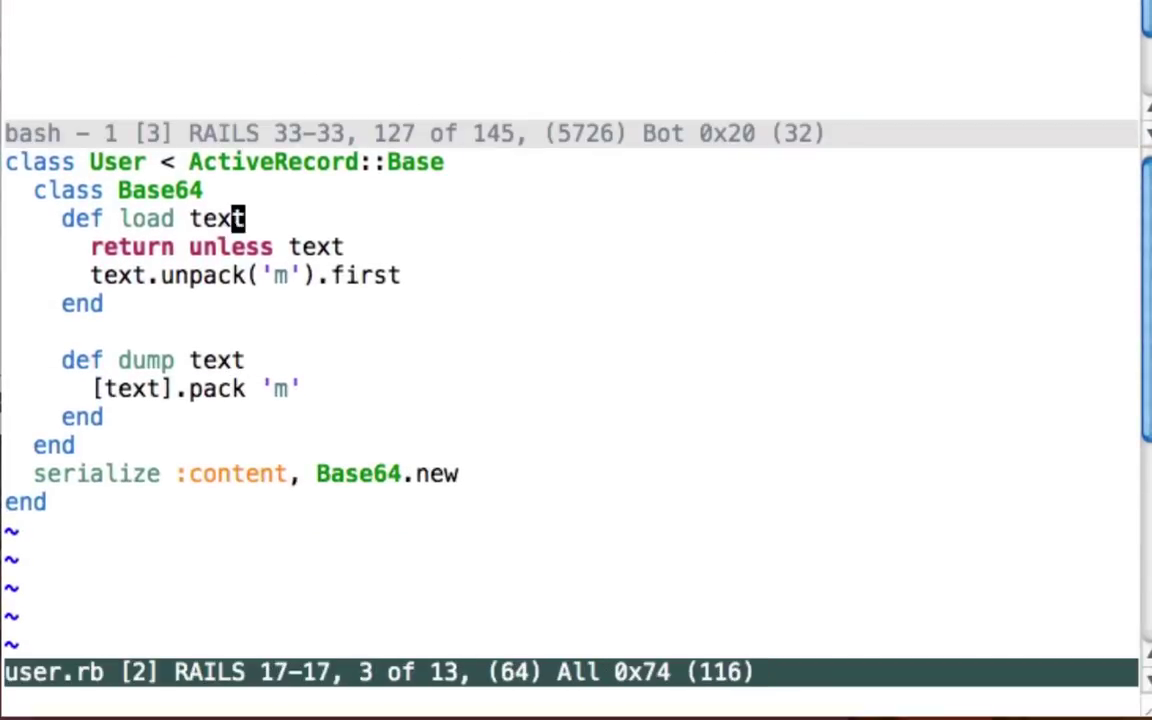
type("kblcwcry")
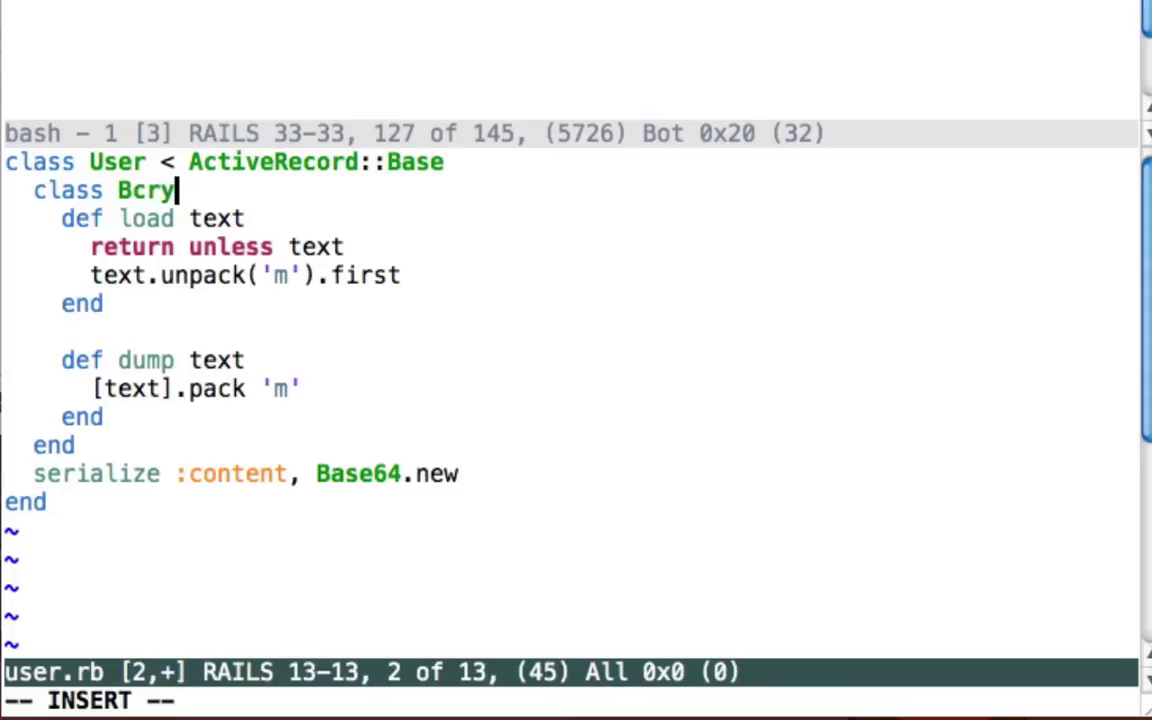
type("pt")
key("Escape")
Step: Replace the old load and dump methods with pasted BCrypt::Password code
key("j")
key("j")
key("j")
key("j")
key("j")
key("j")
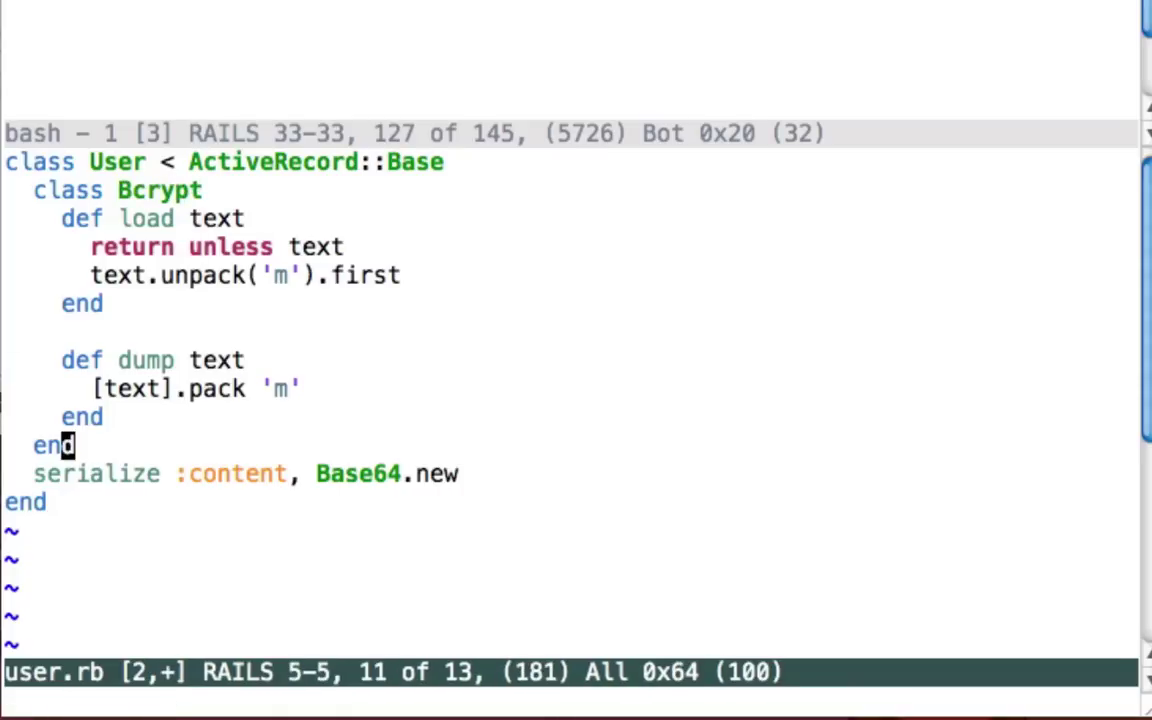
key("k")
key("d")
key("7")
key("k")
key("O")
key("super+v")
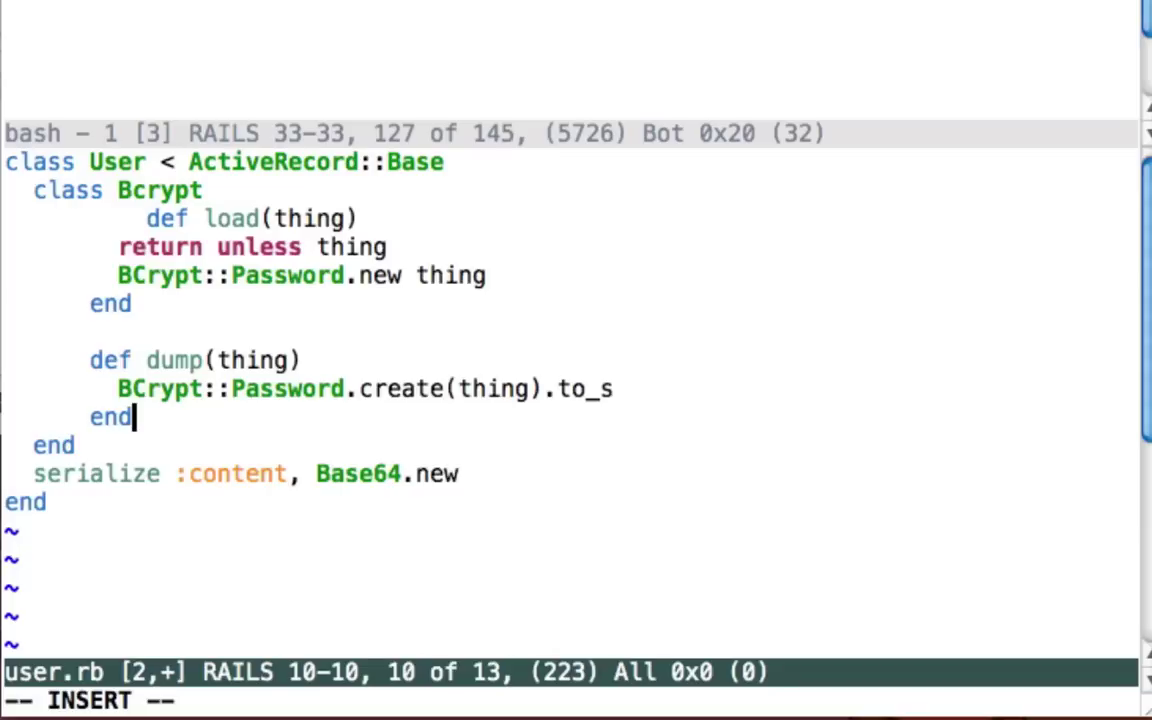
key("Escape")
Step: Re-indent the nine new coder method lines
key("j")
key("ctrl+v")
key("k")
key("k")
key("6")
key("k")
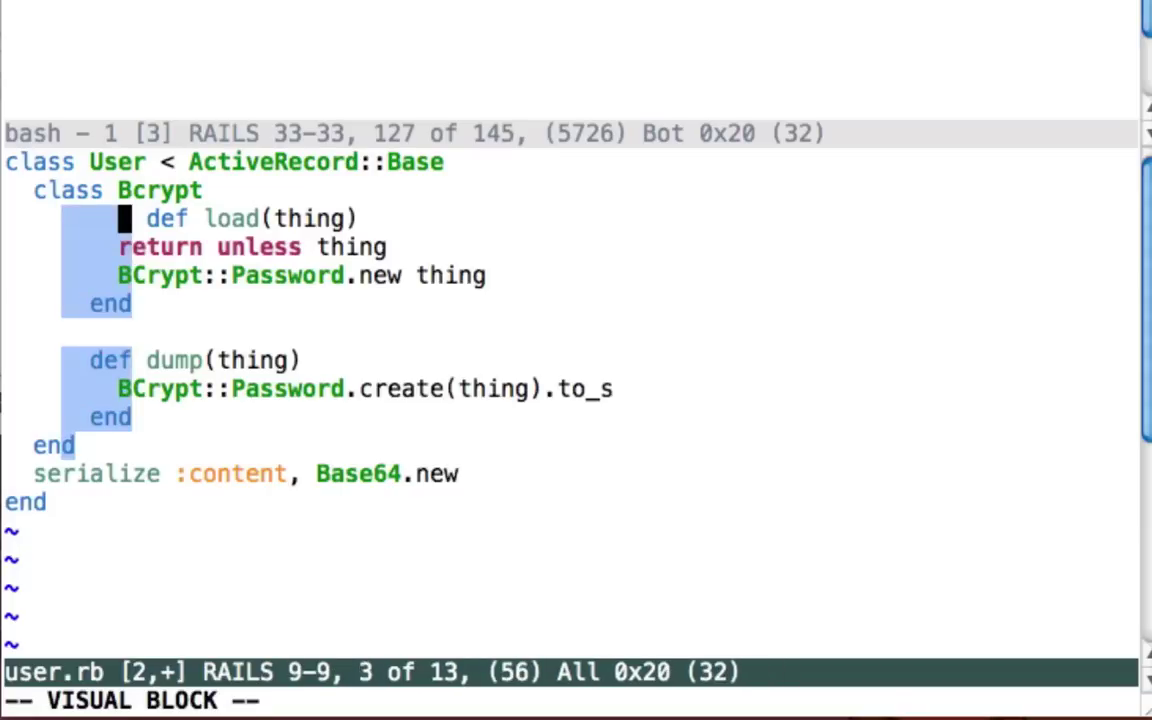
key("equal")
Step: Change Base64.new to Bcrypt.new in serialize :content and save user.rb
key("j")
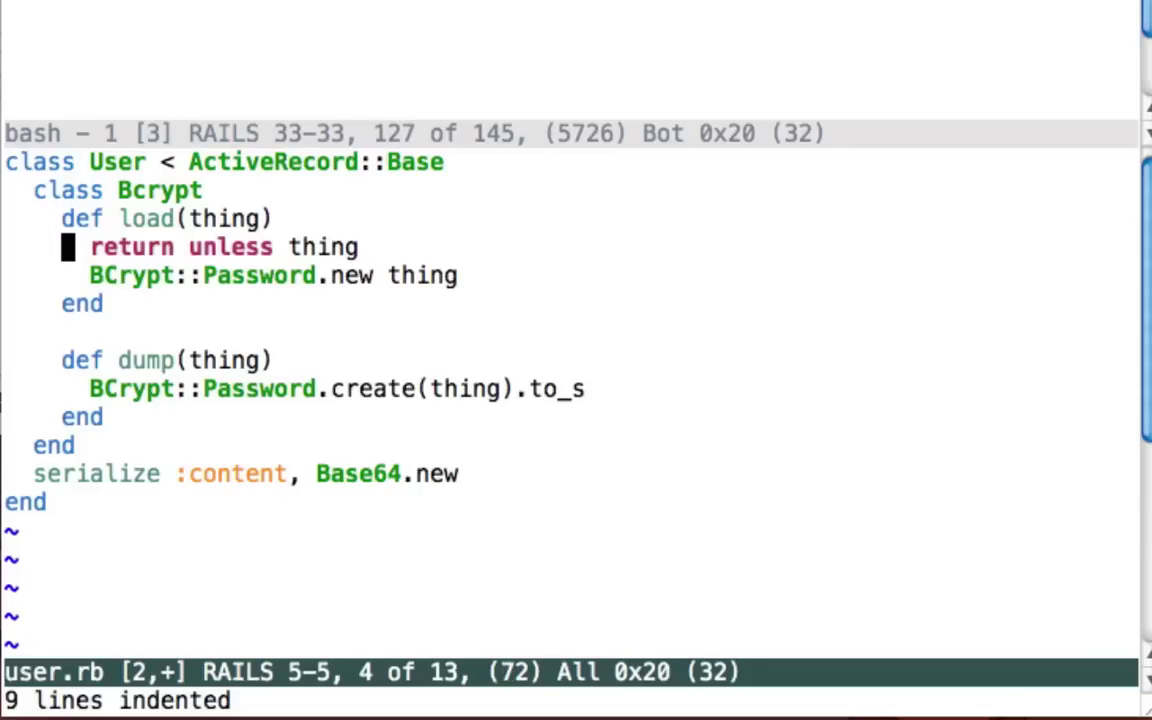
key("j")
key("j")
key("j")
key("j")
key("j")
key("f")
key("comma")
type("w")
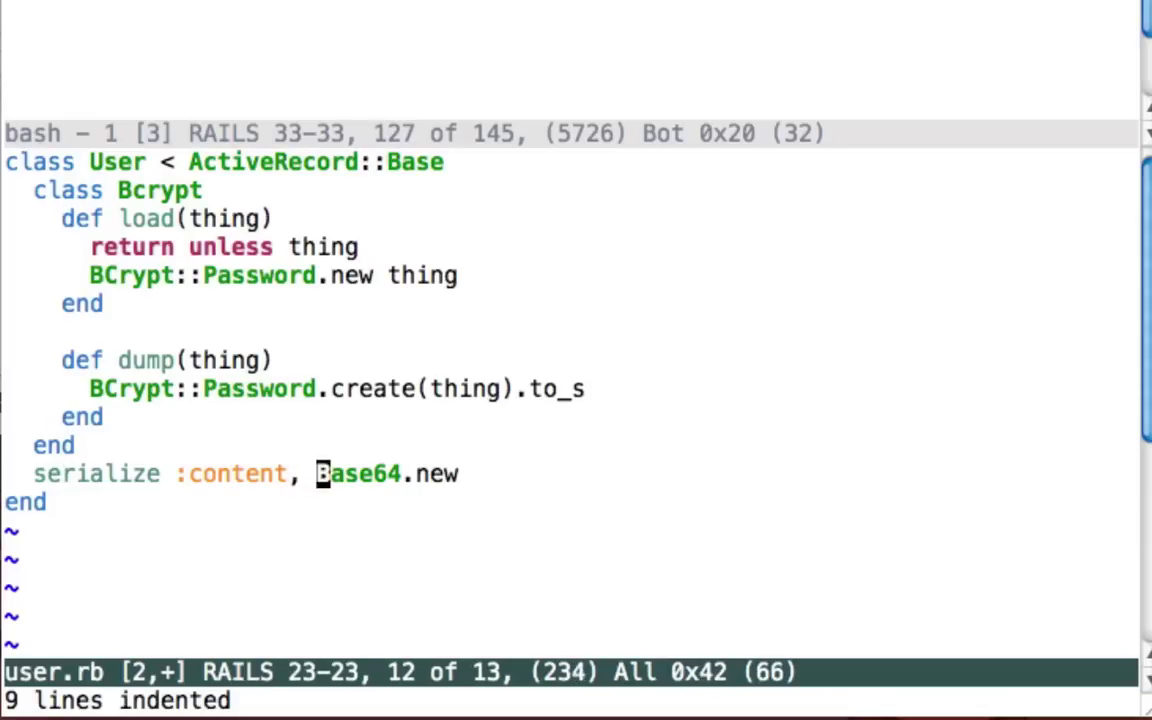
type("cwBc")
key("ctrl+n")
key("Escape")
type(":")
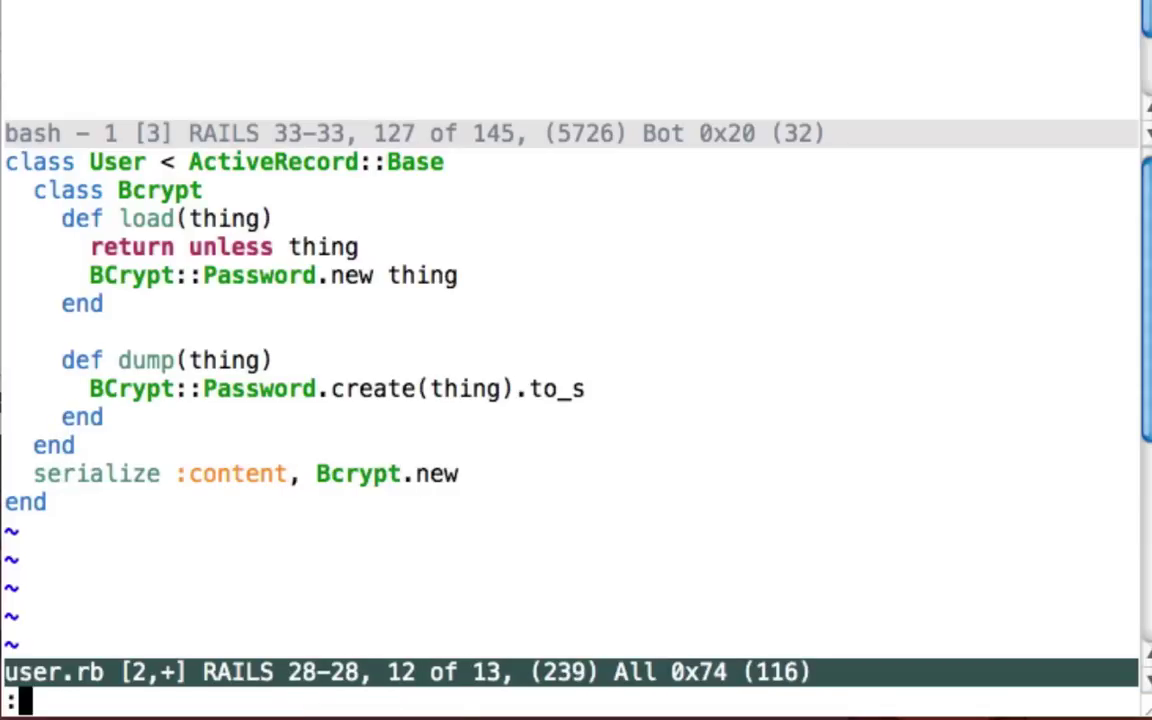
type("w")
key("Return")
key("k")
key("k")
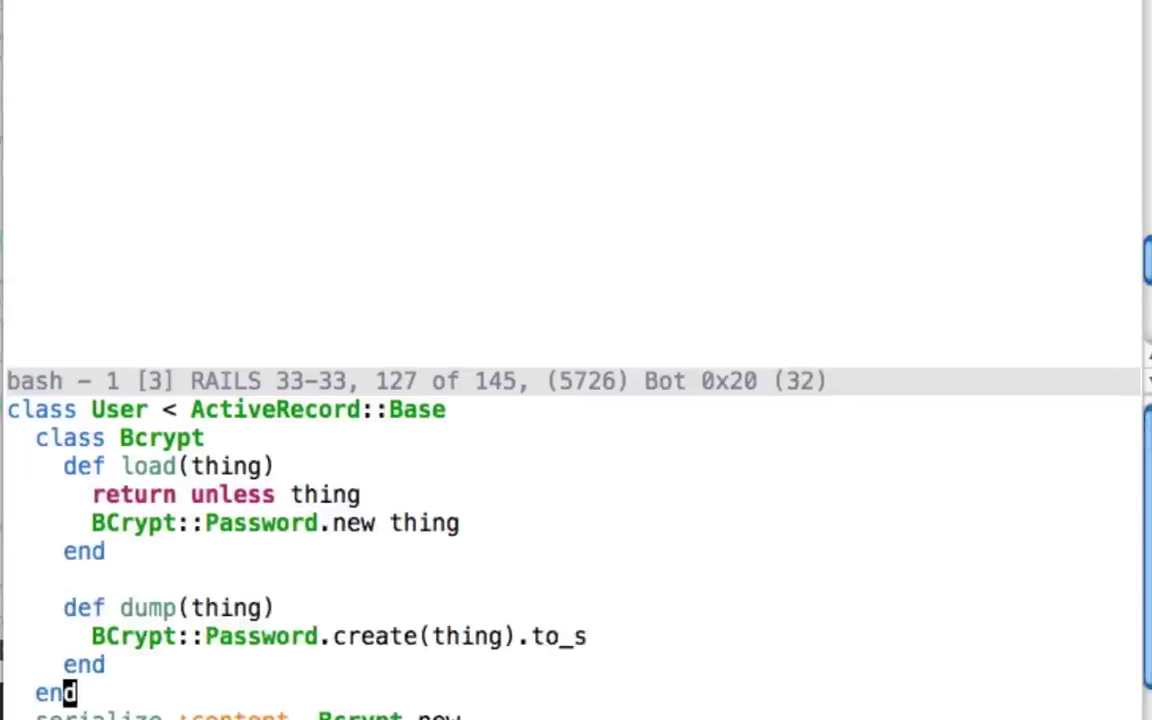
key("ctrl+w")
key("k")
key("ctrl+r")
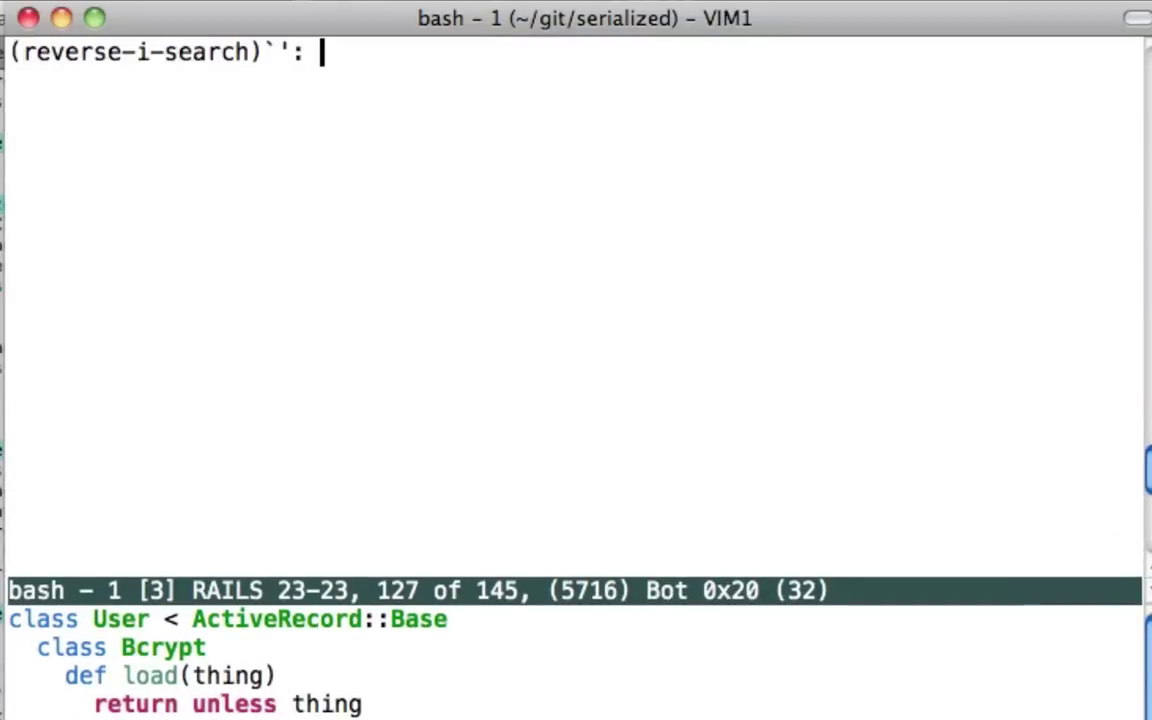
type("cons")
key("Return")
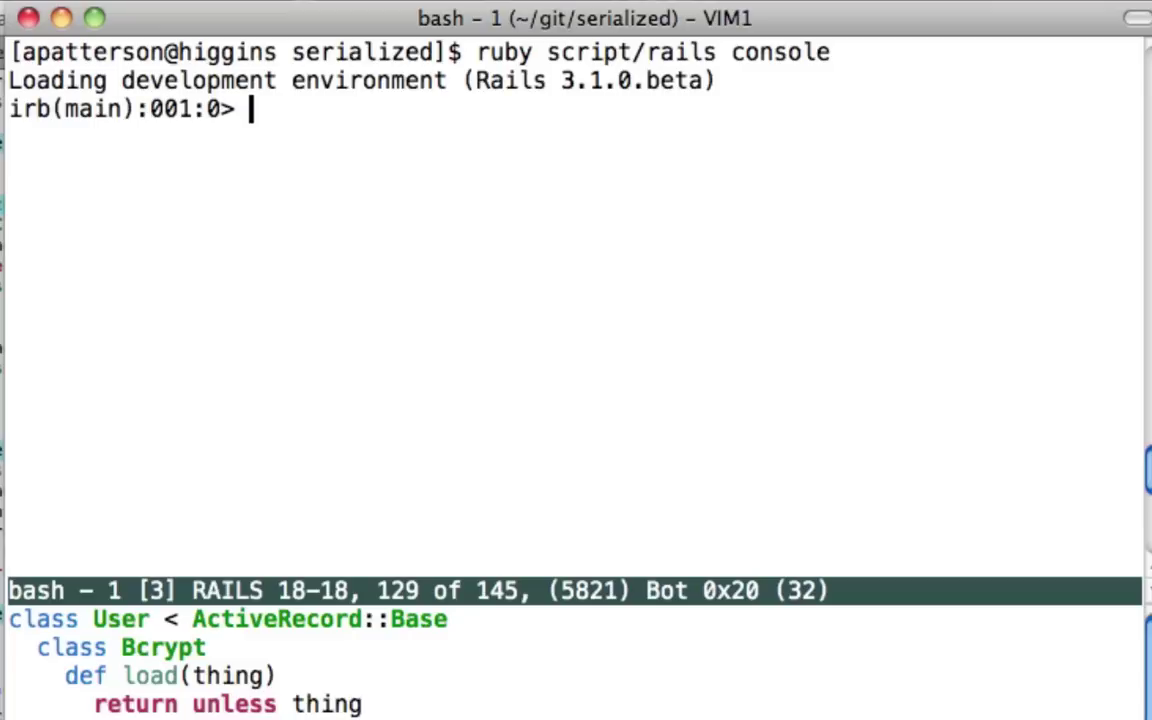
type("pw = 'omg'")
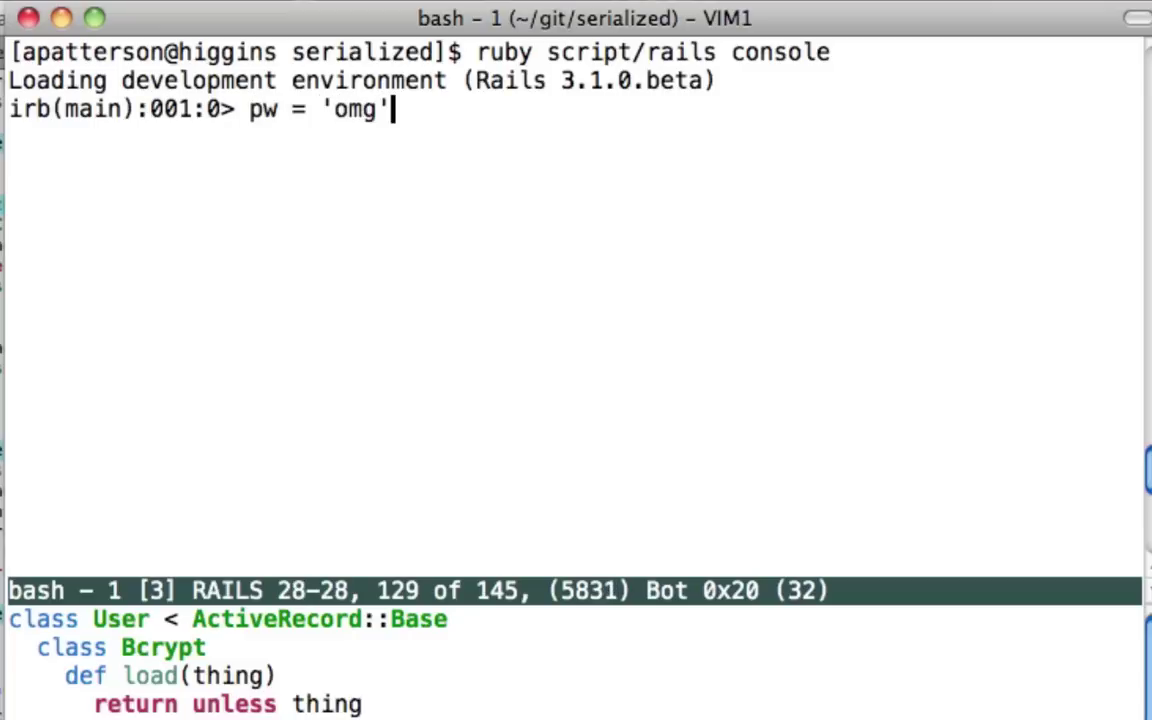
key("Return")
type("u = ")
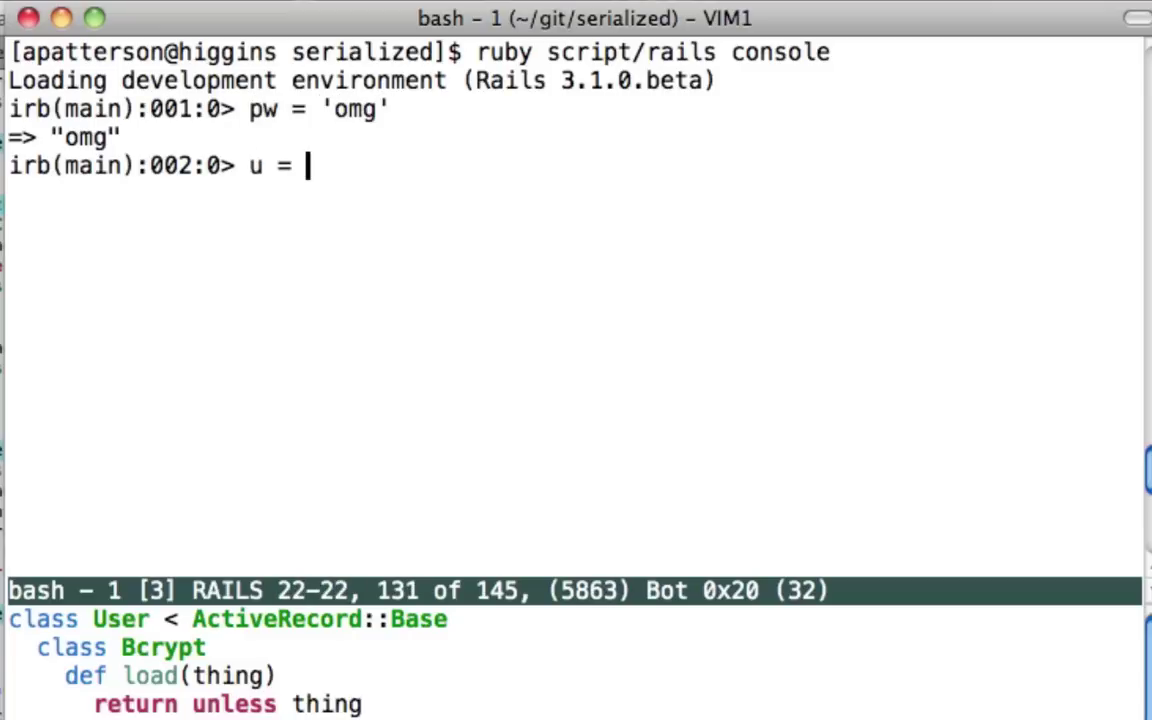
type("User.new(:")
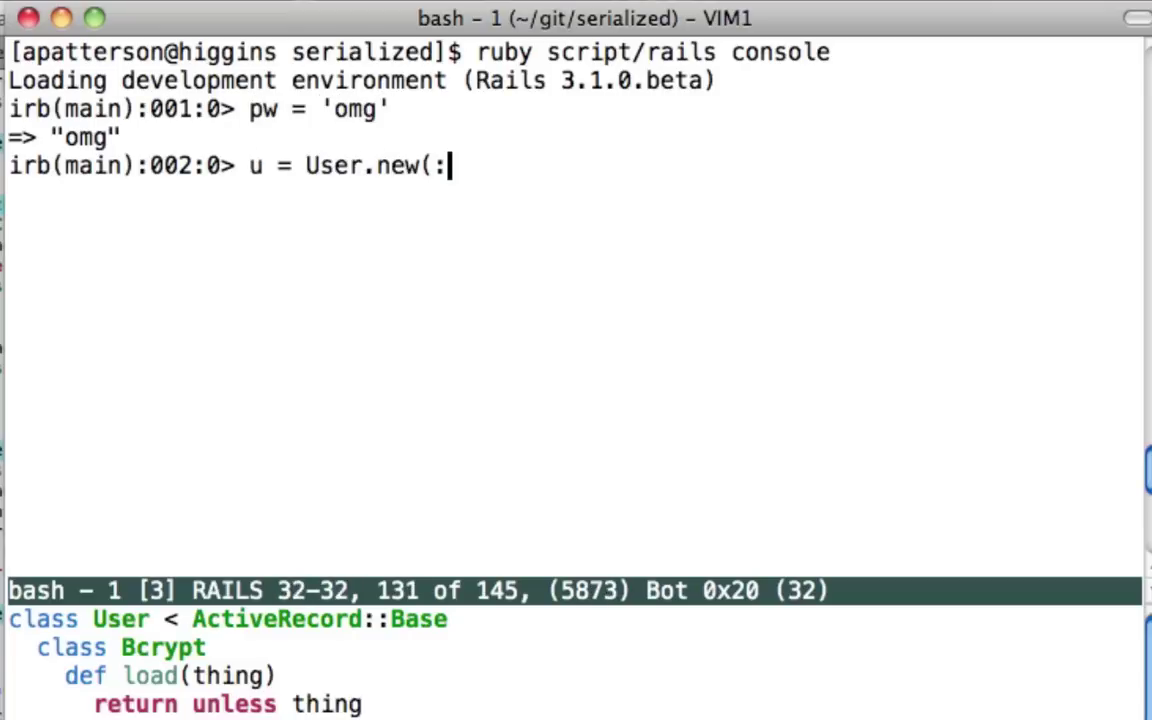
type("content => pw)")
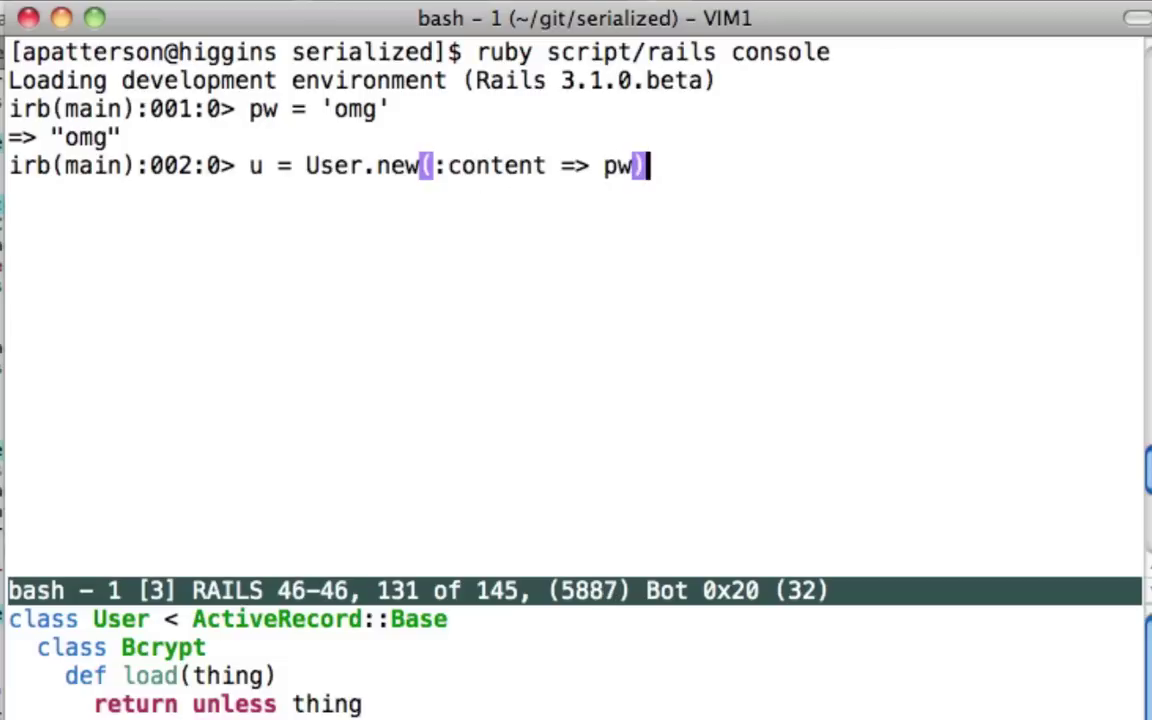
Step: Create, save and reload a User with content pw, and check content == pw
key("Return")
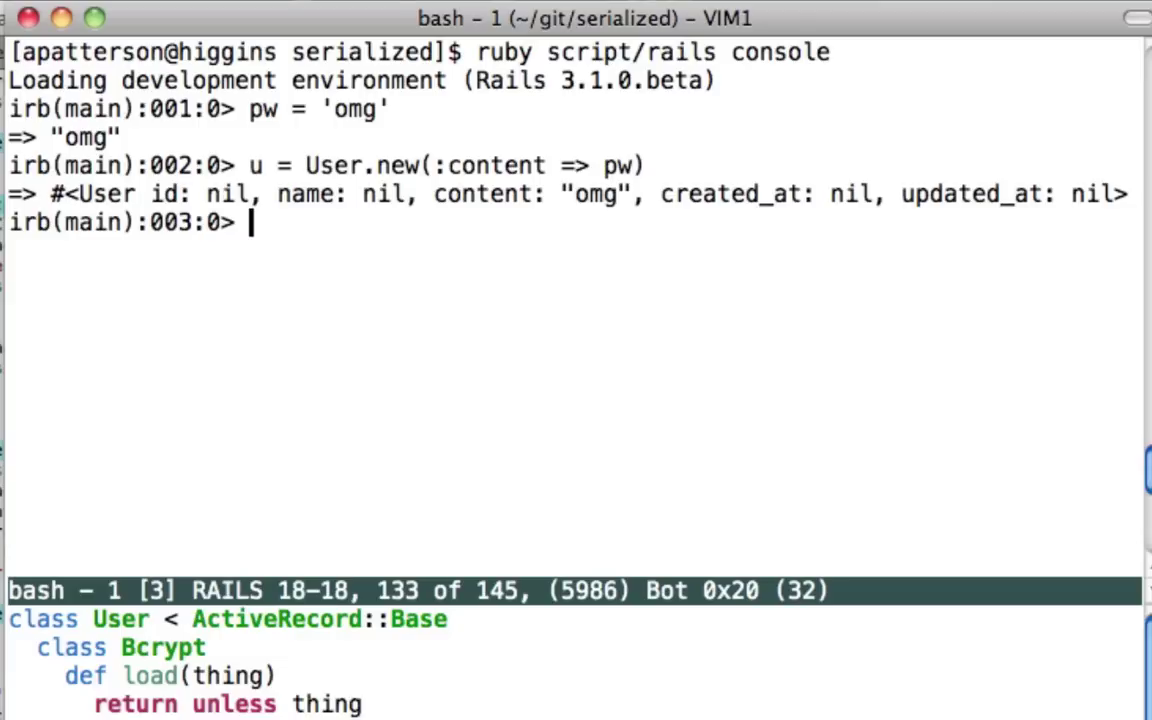
type("u.save!")
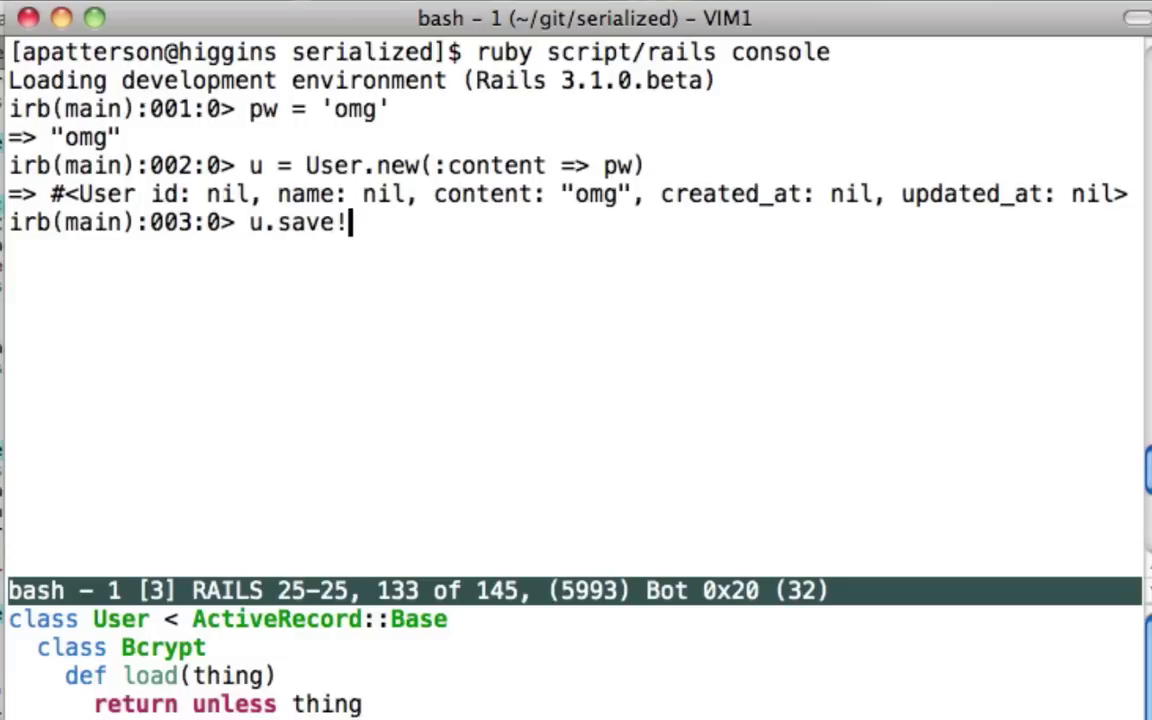
key("Return")
type("u.re")
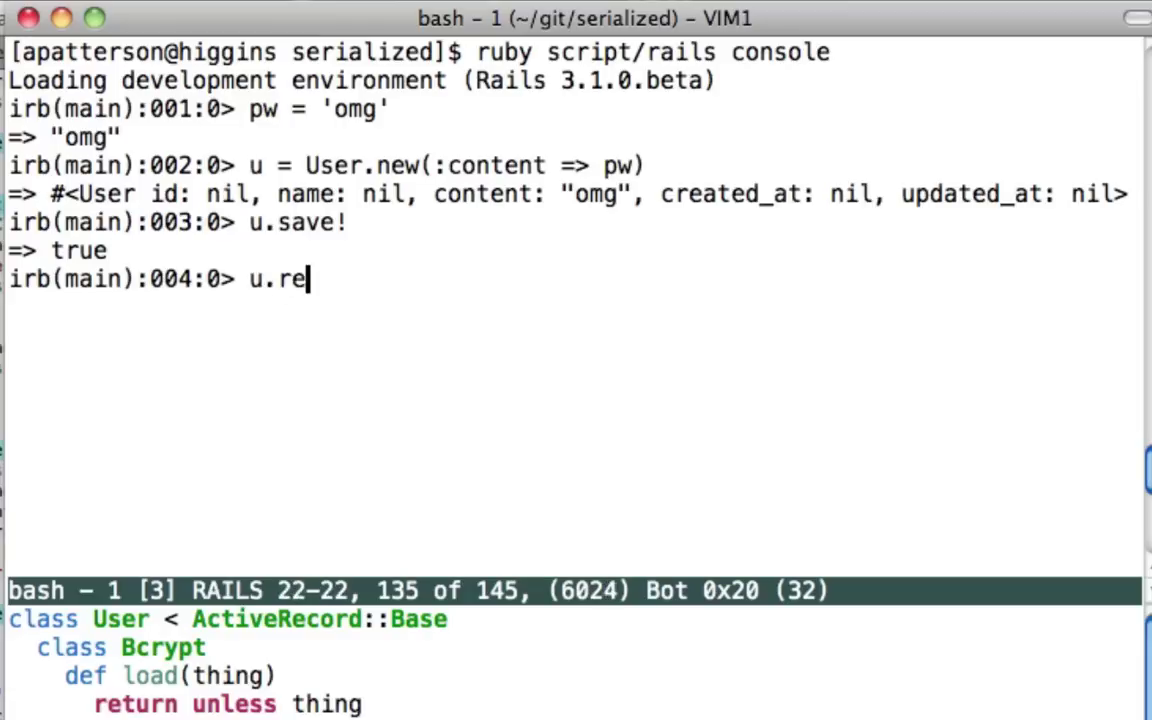
type("load")
key("Return")
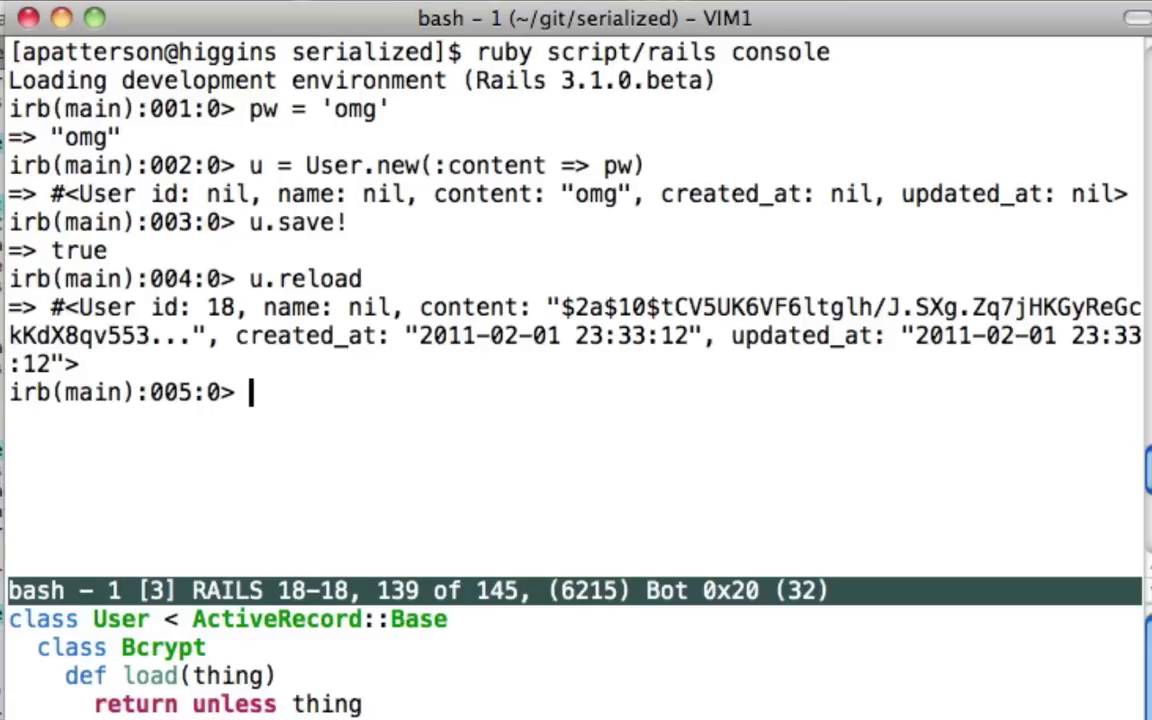
type("u.content =")
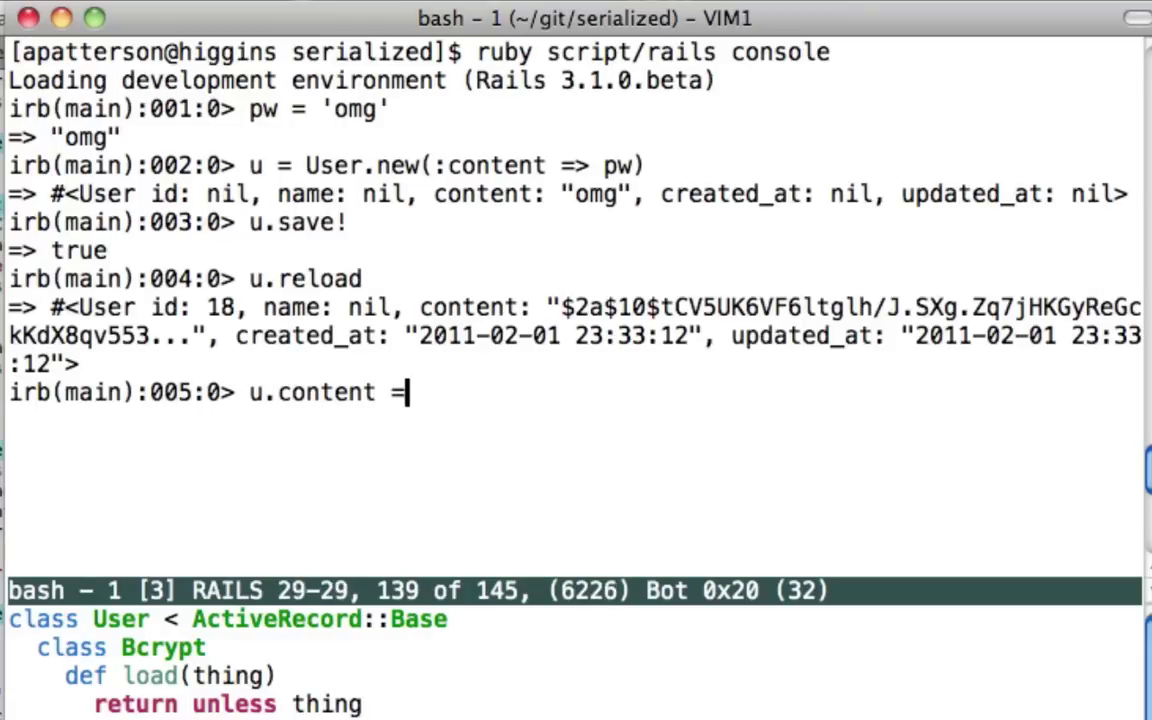
type("= pw")
key("Return")
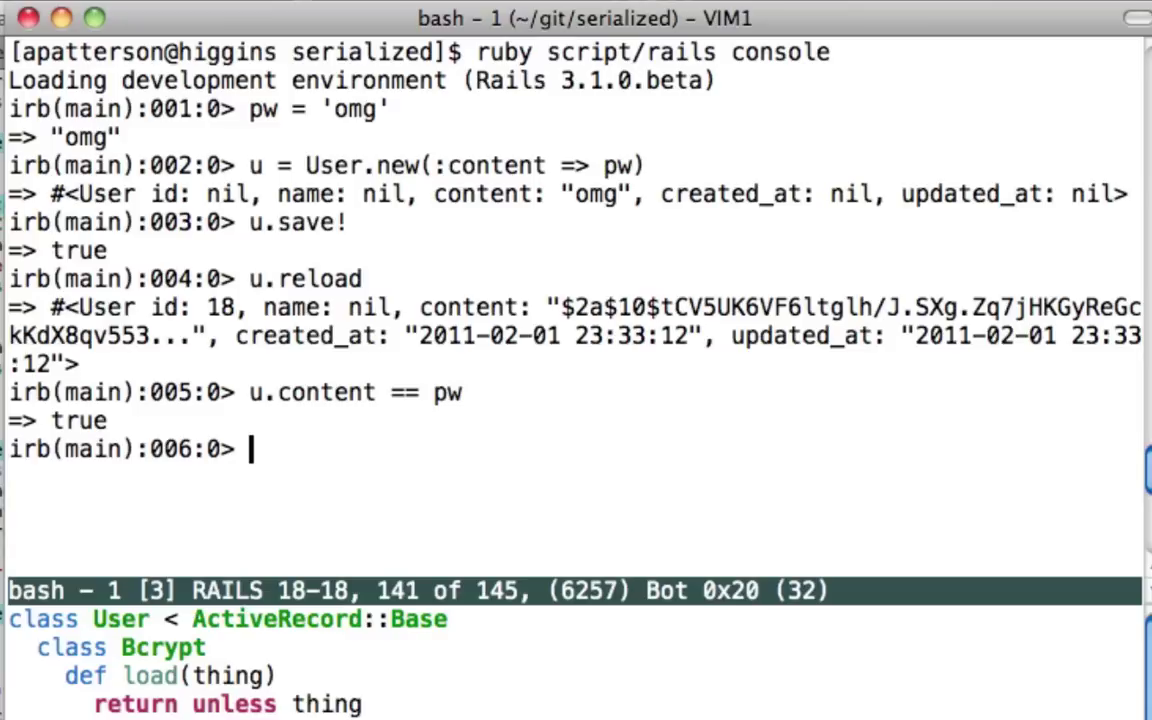
type("u.conte")
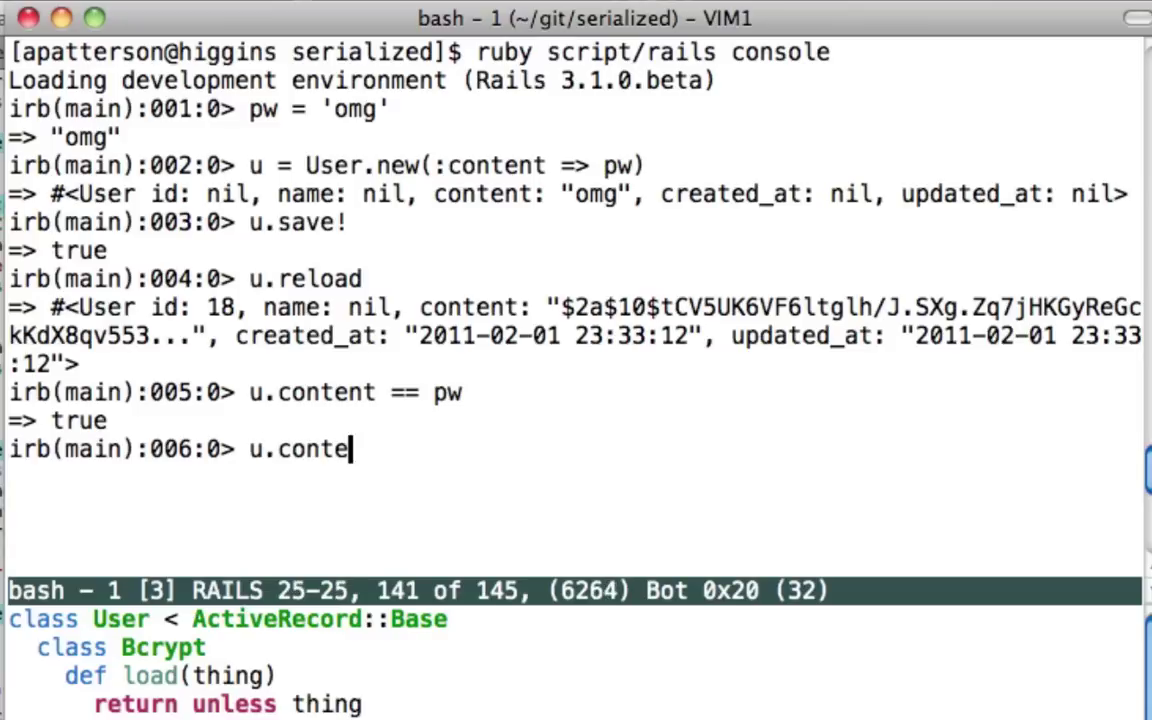